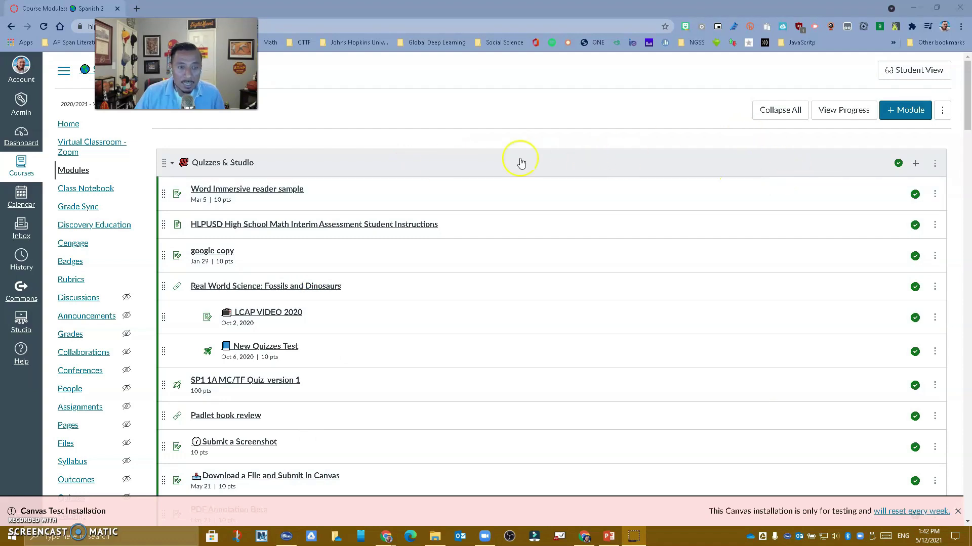
Create a new assignment 'PDF Annotations' with instructions 'Please annotate in the document to complete!'
left_click(87, 410)
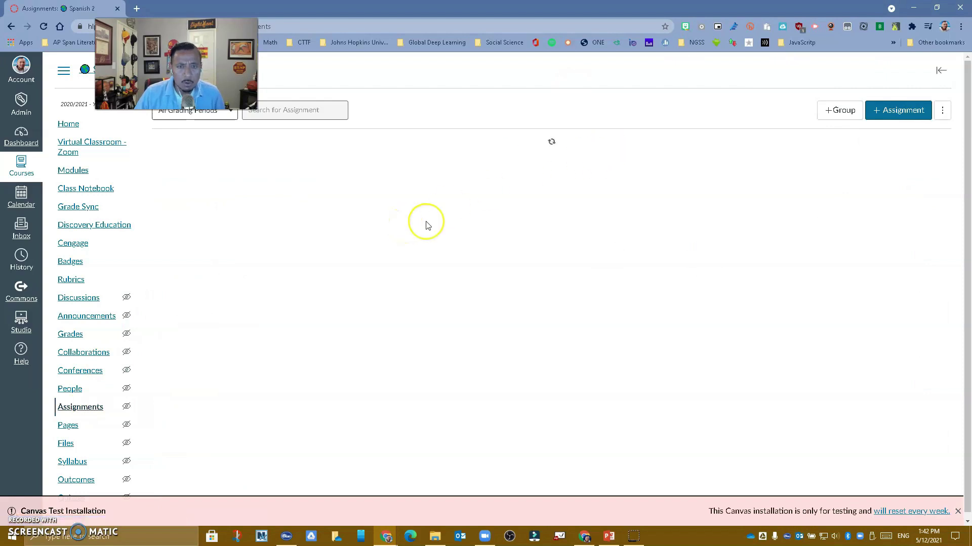
left_click(893, 116)
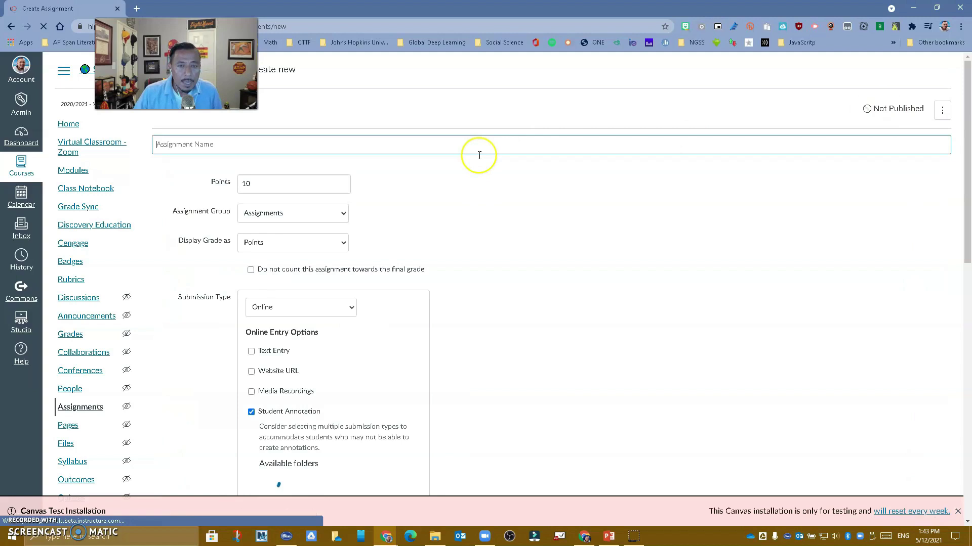
left_click(252, 143)
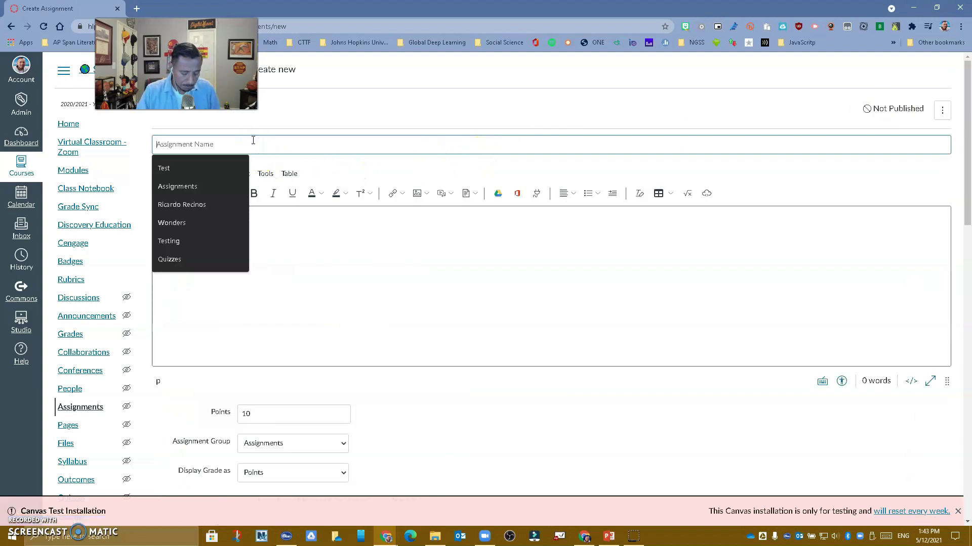
type("PDF Ann")
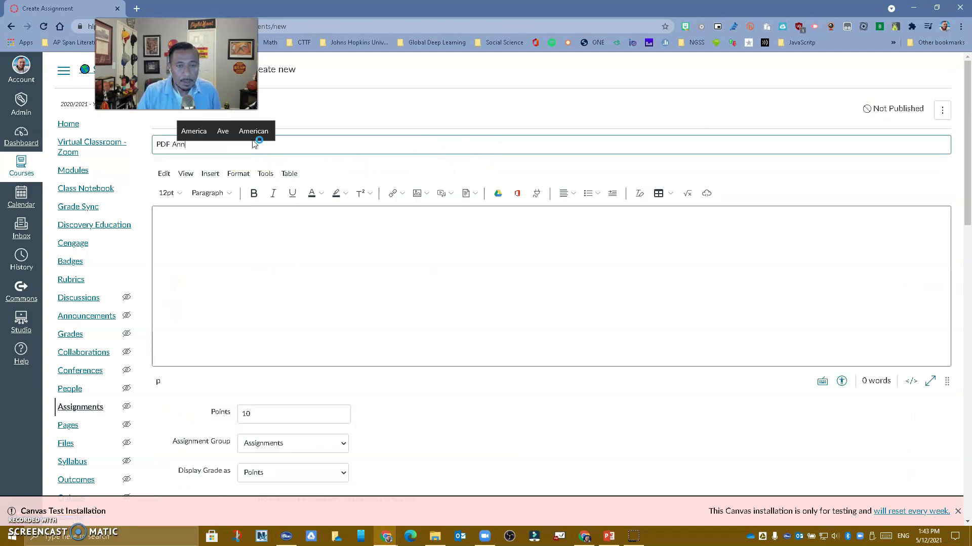
type("otations")
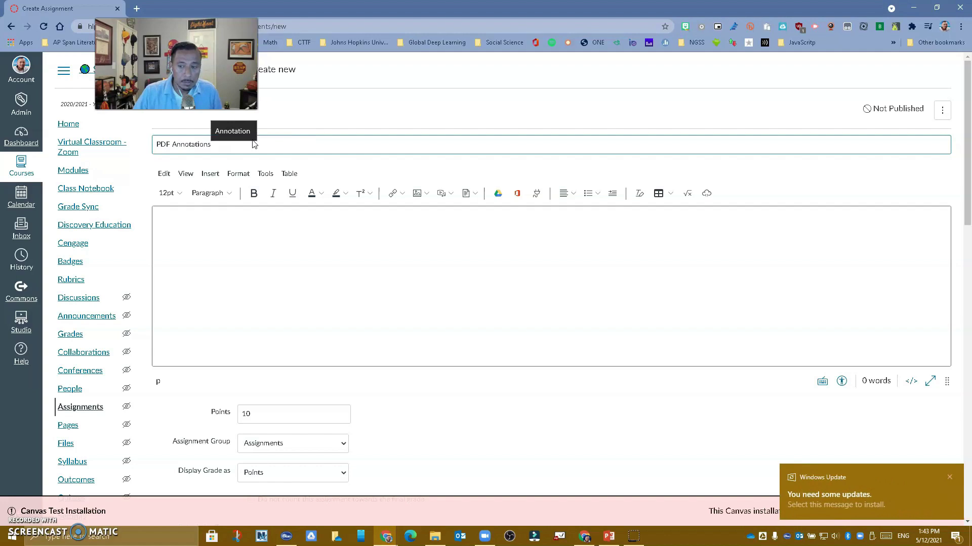
left_click(252, 226)
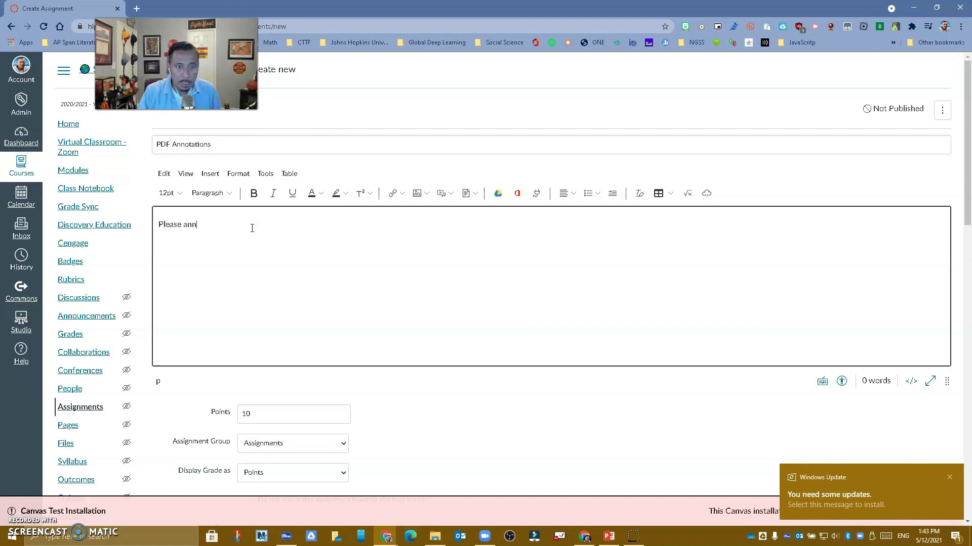
type("Please annotate ")
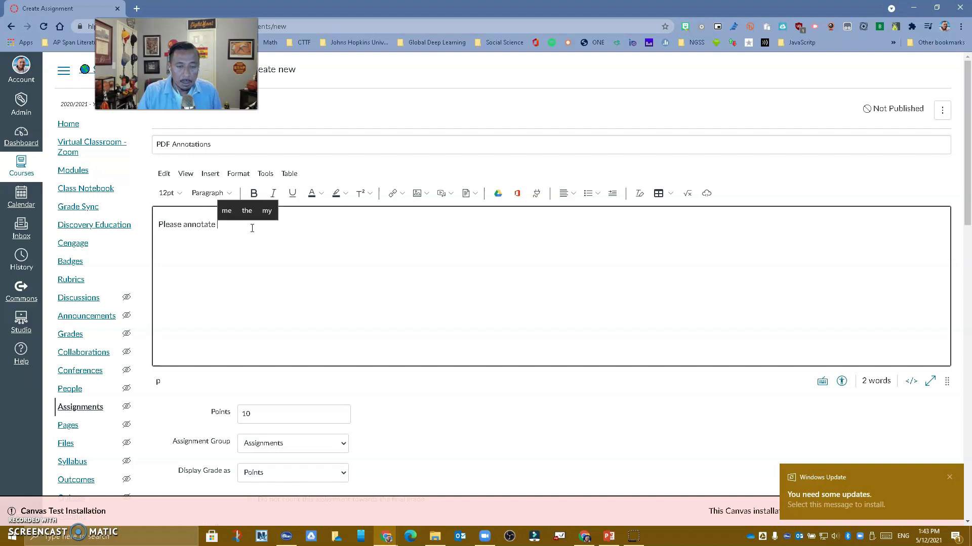
type("in the docume")
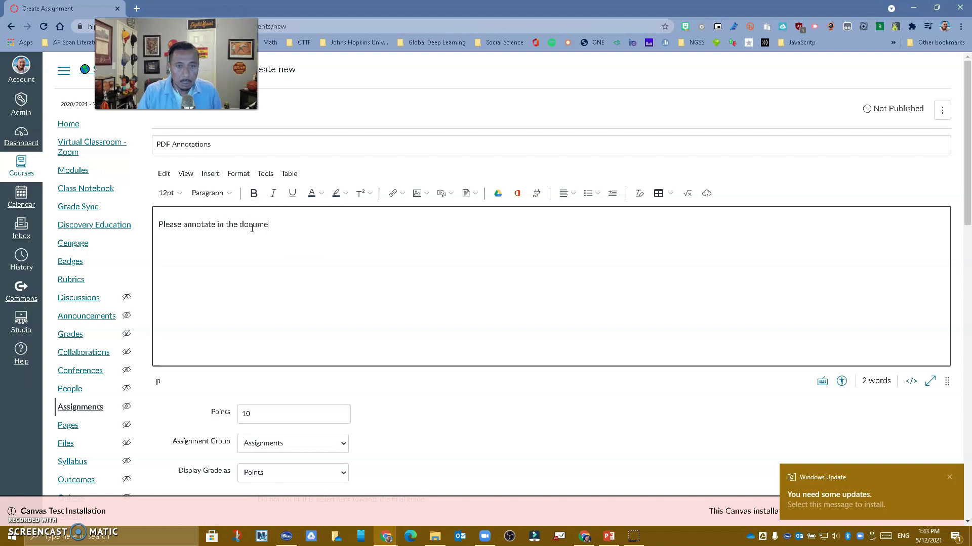
type("nt to complete")
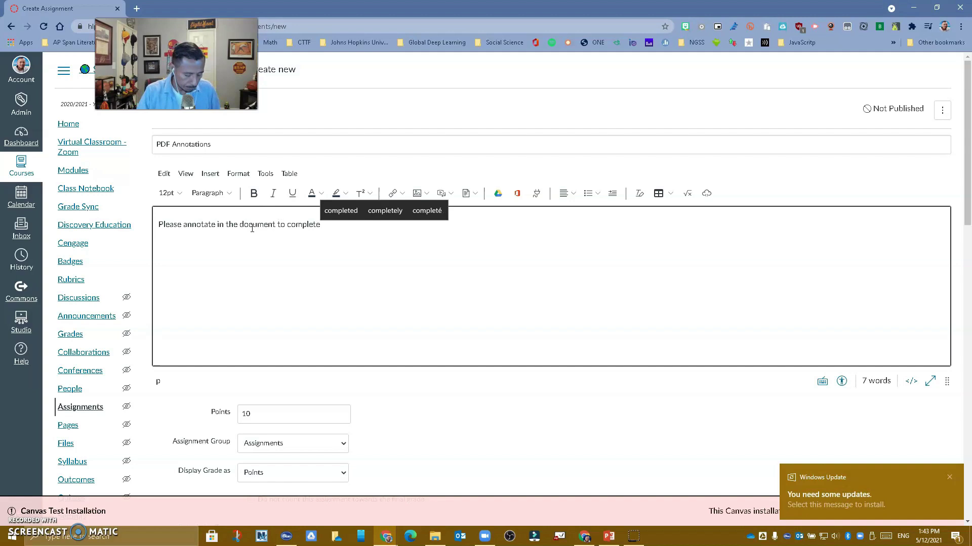
type("!")
Keep the Assignments group and re-enable Student Annotation as the online entry type
scroll(255, 362, "down", 1)
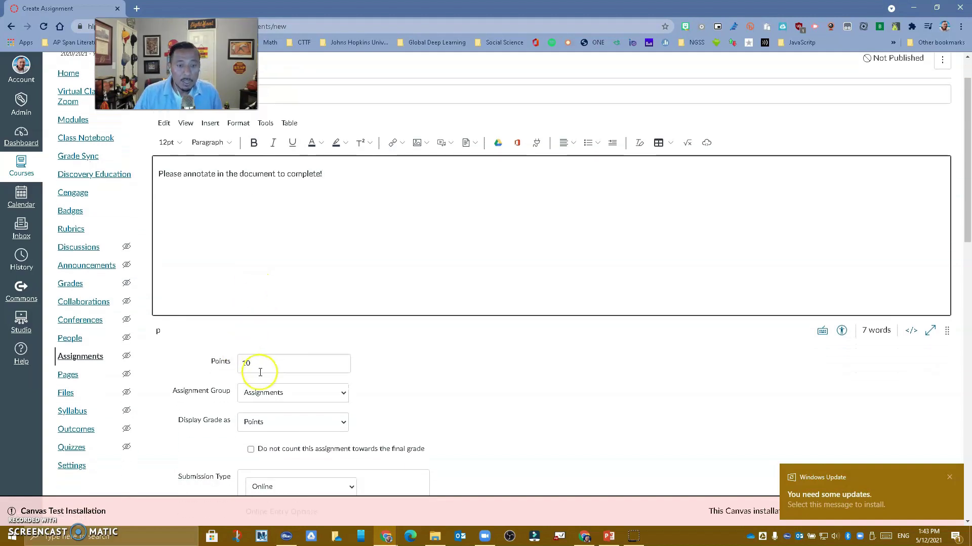
scroll(268, 373, "down", 1)
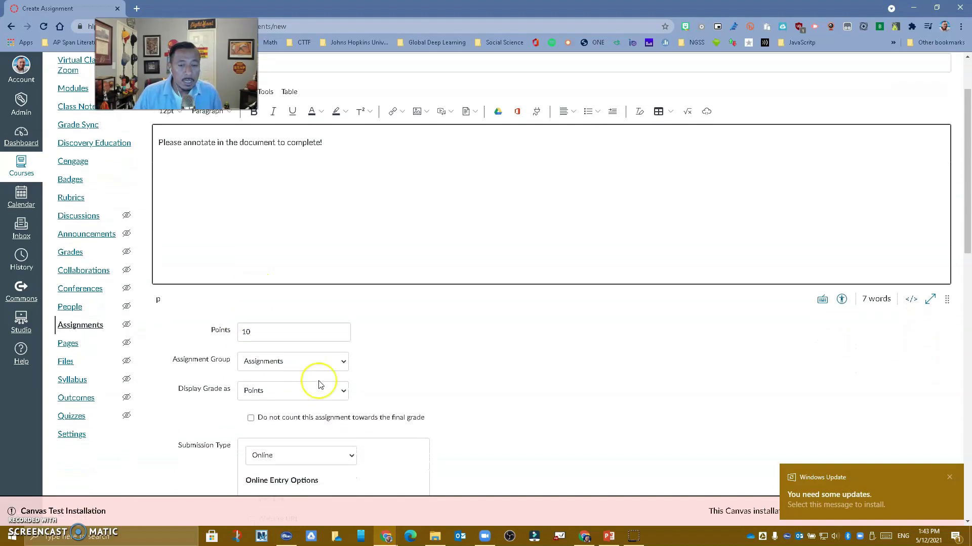
left_click(334, 346)
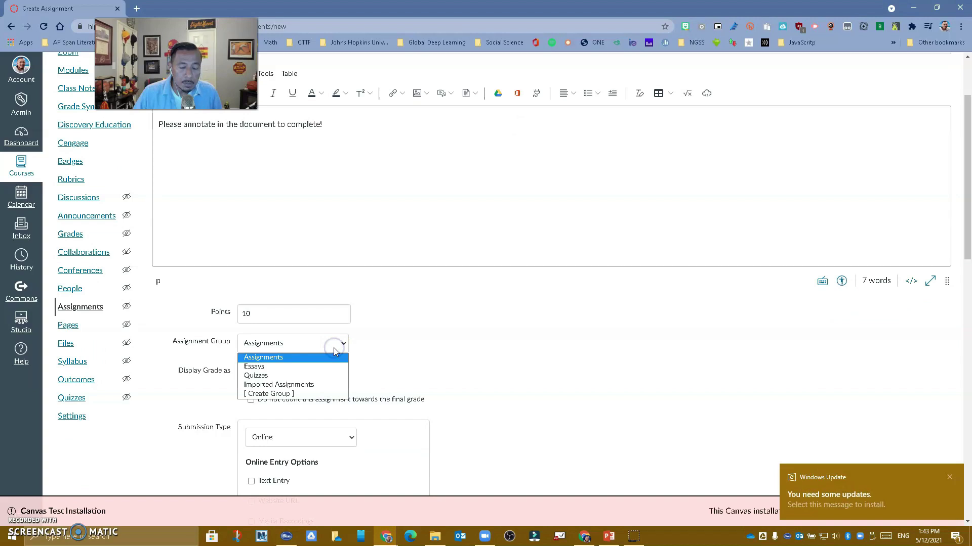
left_click(395, 344)
scroll(396, 345, "down", 2)
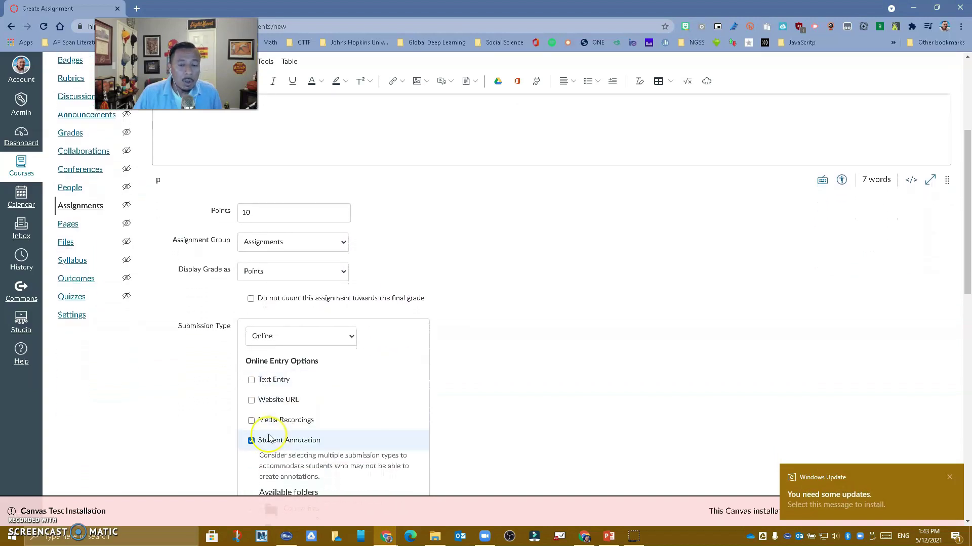
left_click(251, 441)
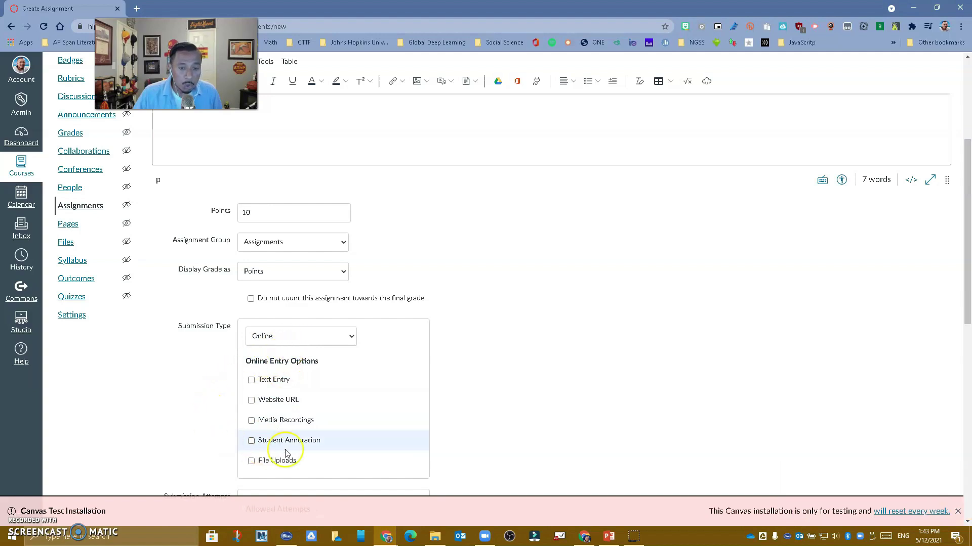
left_click(251, 442)
scroll(247, 444, "down", 2)
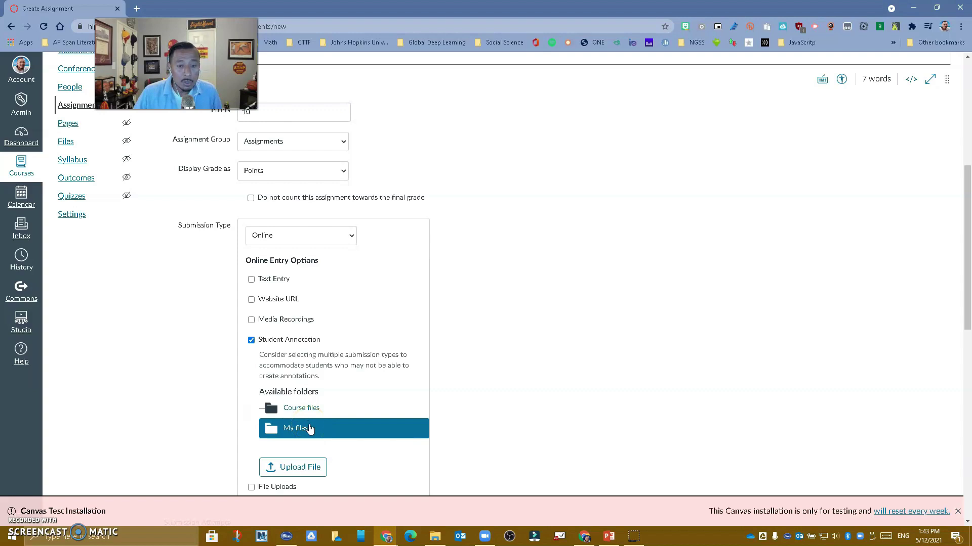
Upload Annotation Practice.pdf from My files as the Student Annotation document
left_click(310, 429)
left_click(293, 467)
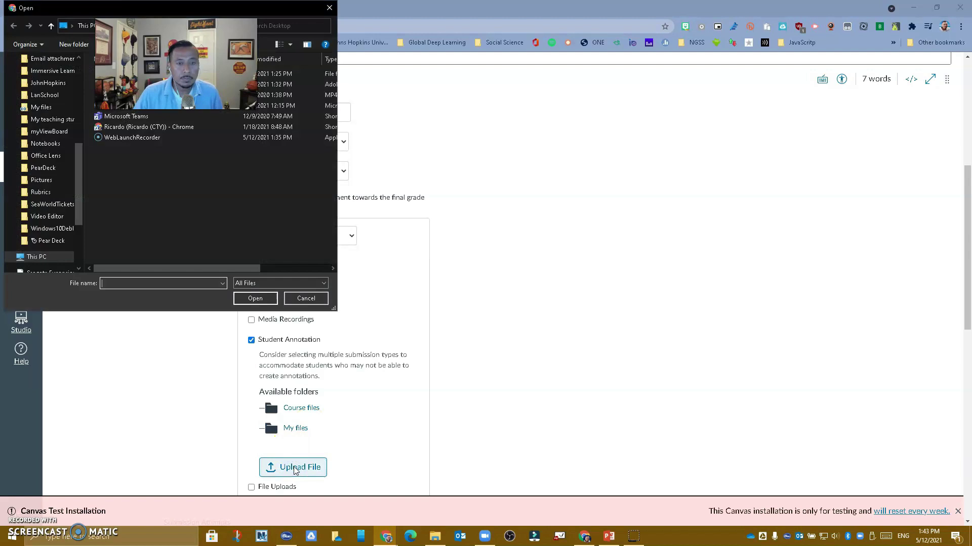
left_click(234, 152)
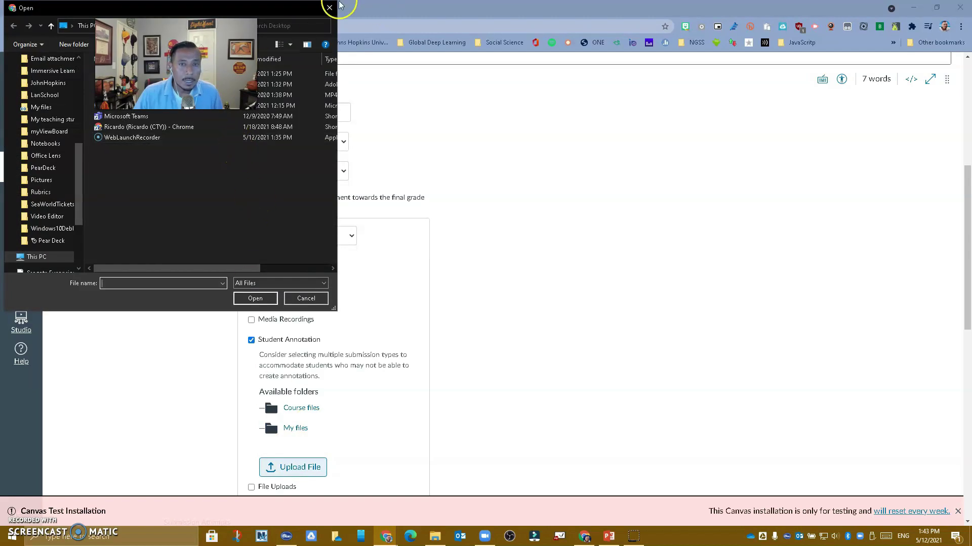
left_click_drag(301, 11, 325, 90)
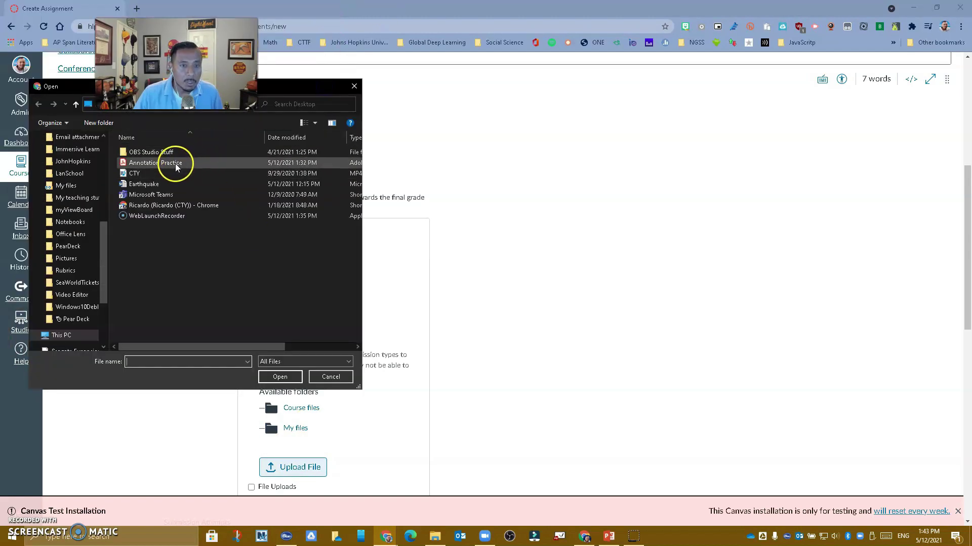
left_click(172, 163)
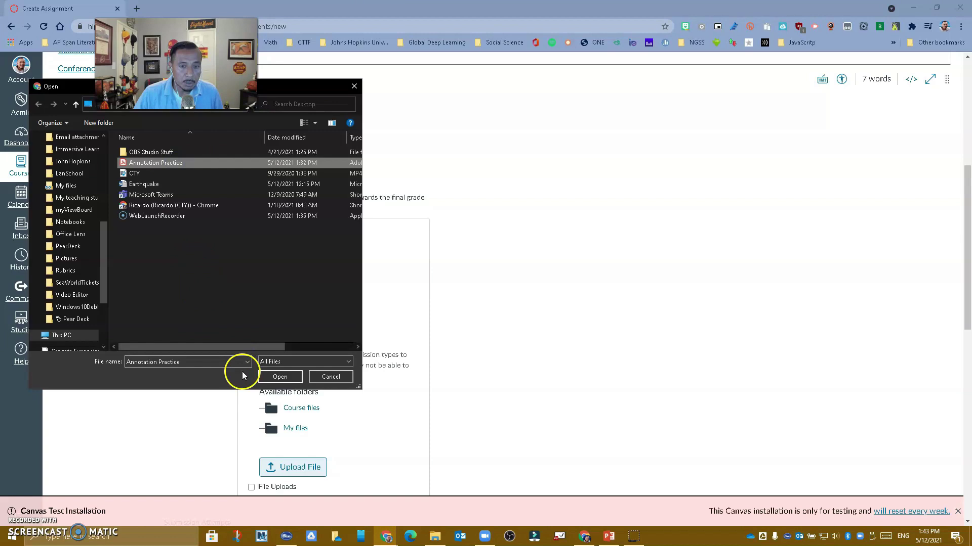
left_click(280, 377)
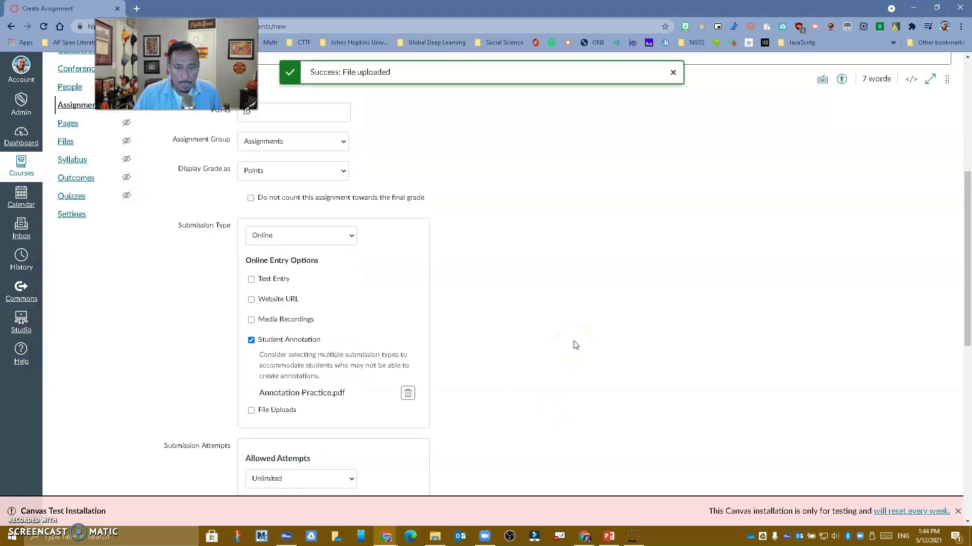
Set the due and until dates to May 21, then save and publish the assignment
scroll(413, 118, "down", 6)
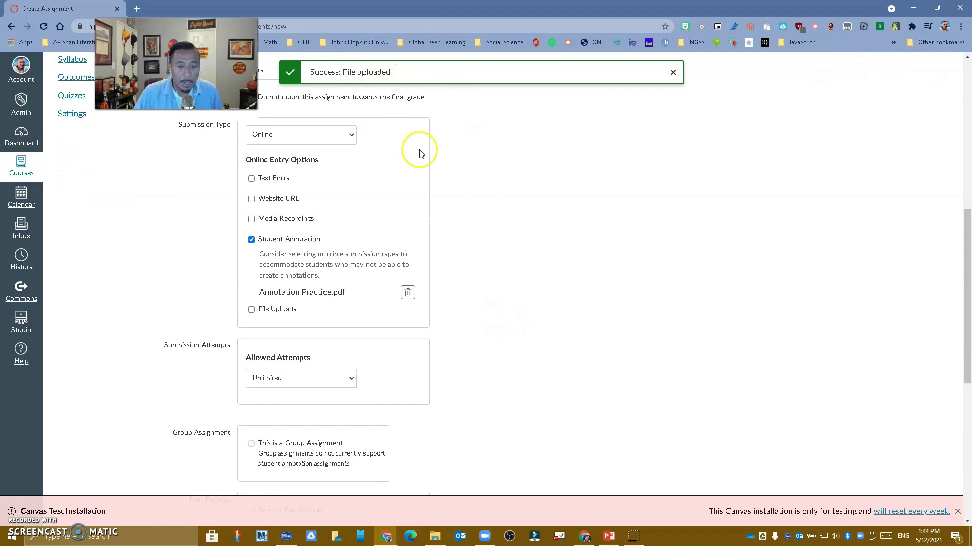
scroll(410, 282, "down", 2)
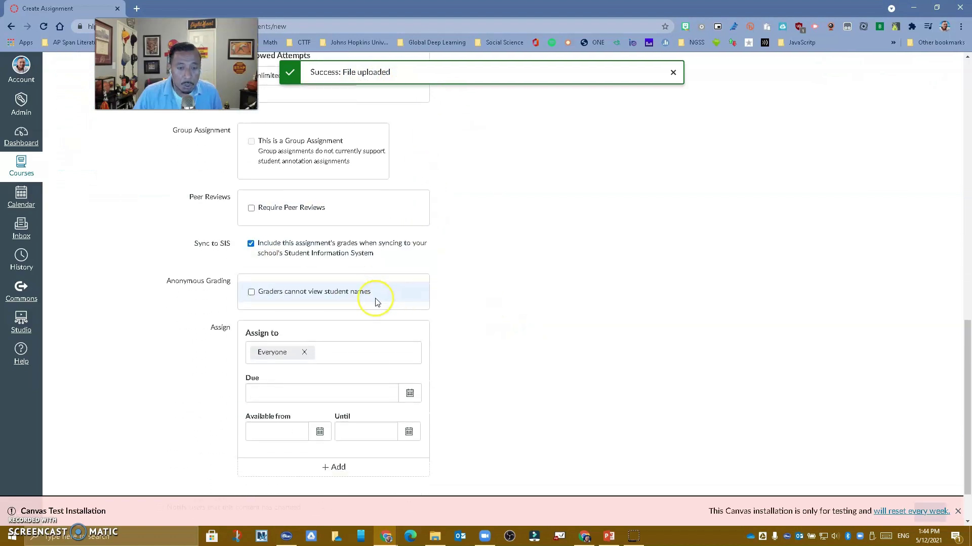
scroll(308, 356, "down", 2)
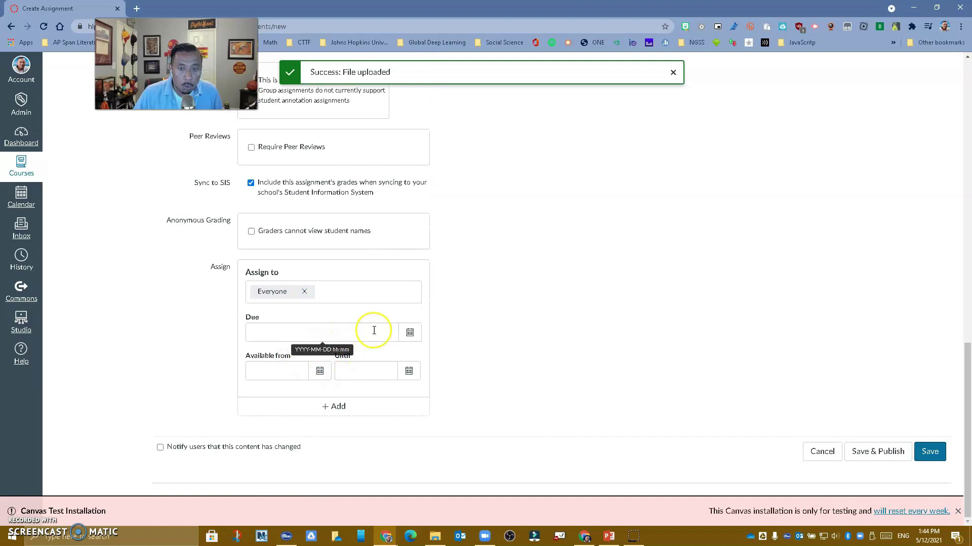
left_click(409, 332)
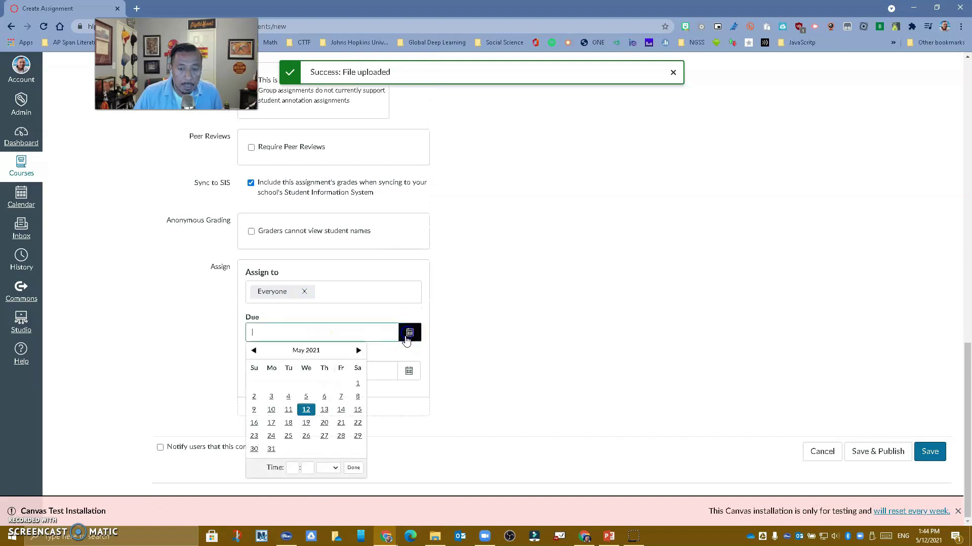
left_click(340, 423)
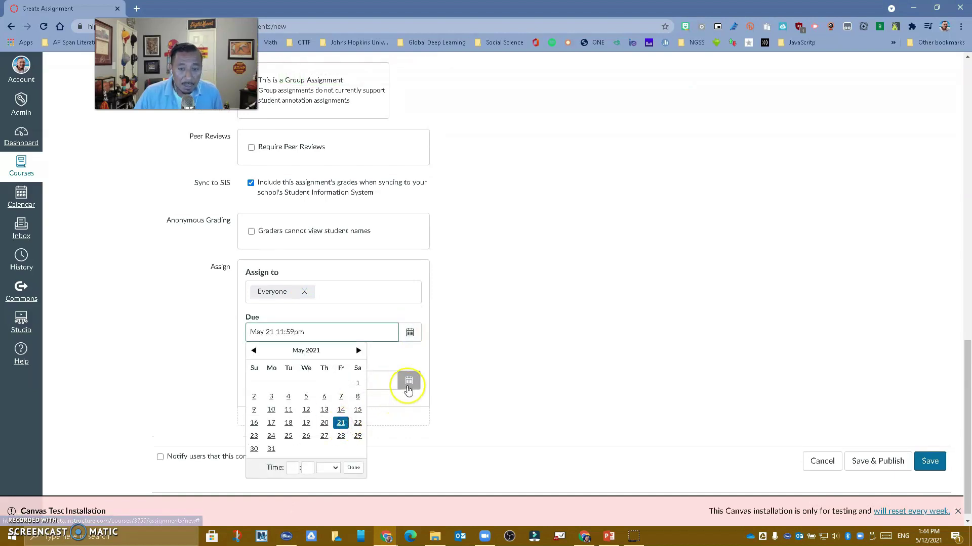
left_click(409, 380)
left_click(430, 315)
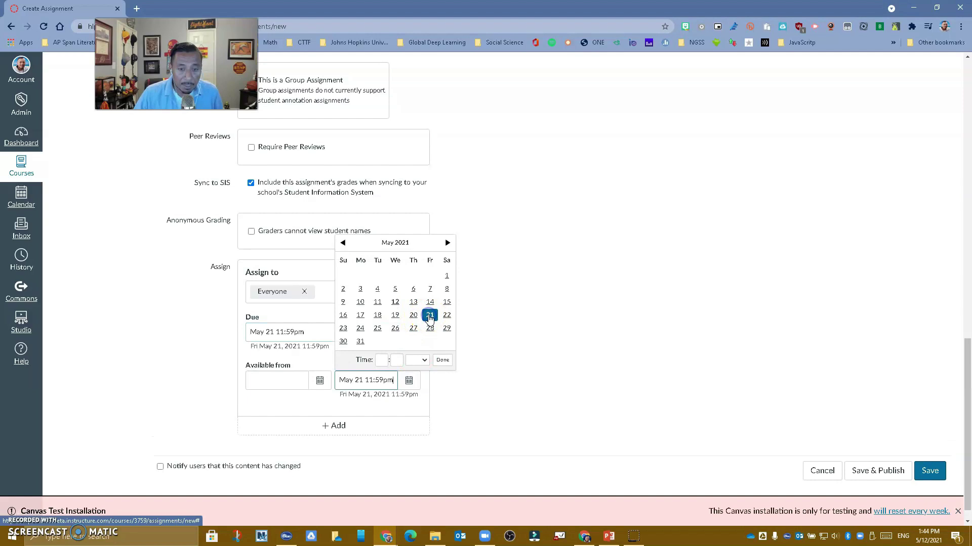
left_click(889, 475)
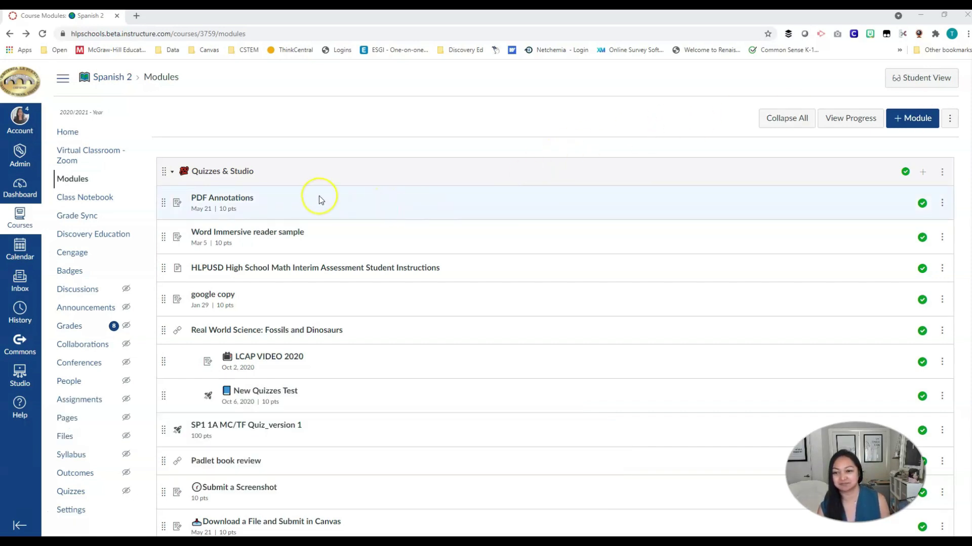
Open PDF Annotations, start the assignment, and scroll to the worksheet viewer
left_click(231, 199)
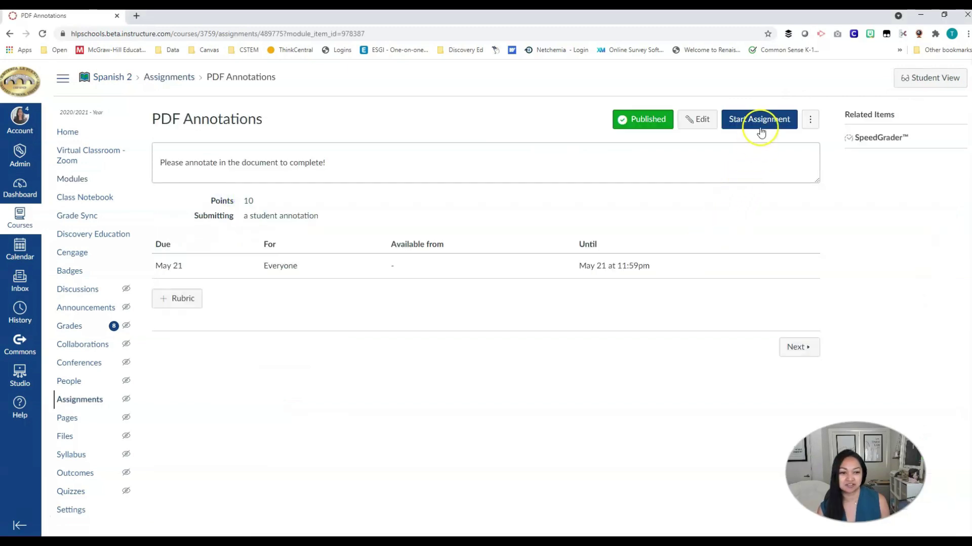
left_click(760, 124)
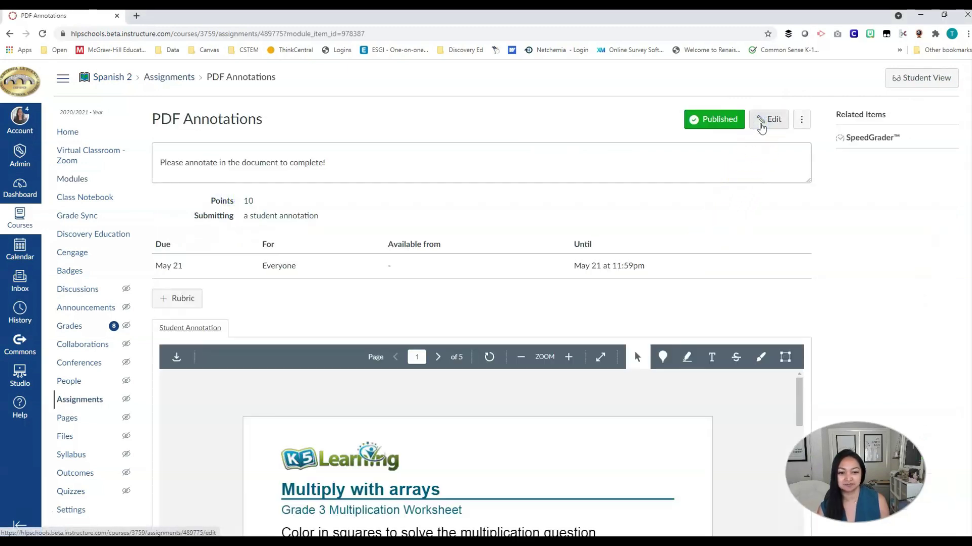
scroll(818, 261, "down", 4)
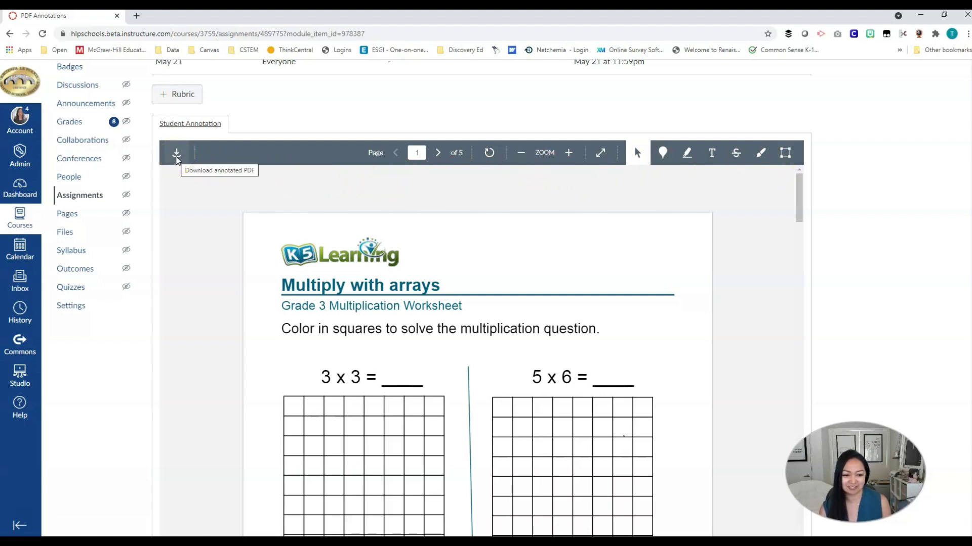
Page forward through the worksheet to page 4, then scroll back to page 1
left_click(438, 156)
left_click(438, 157)
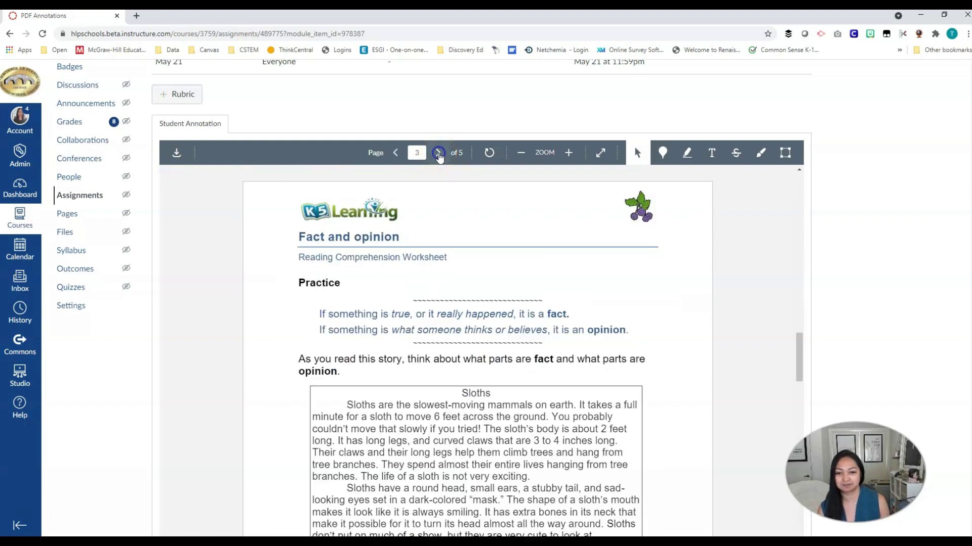
left_click(439, 157)
scroll(453, 304, "down", 7)
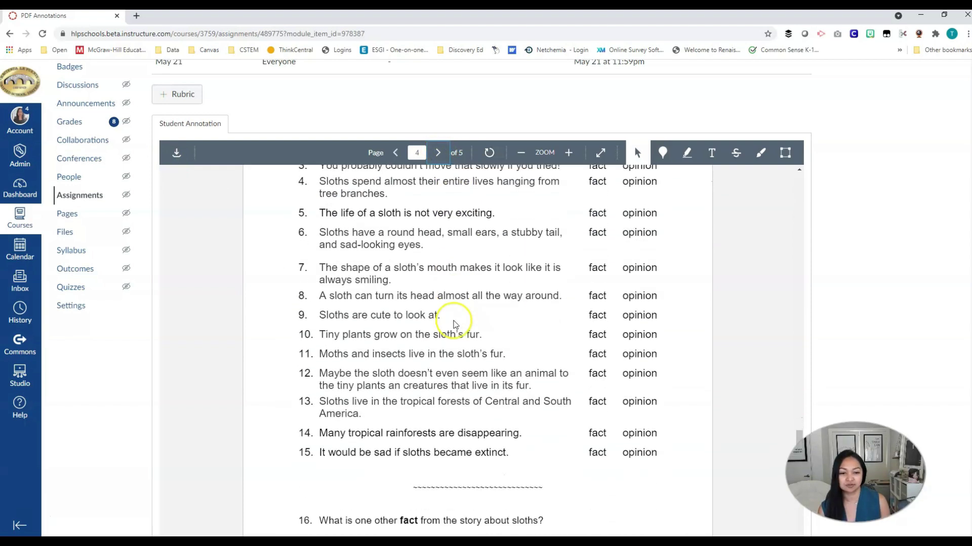
scroll(453, 321, "down", 5)
scroll(453, 323, "up", 15)
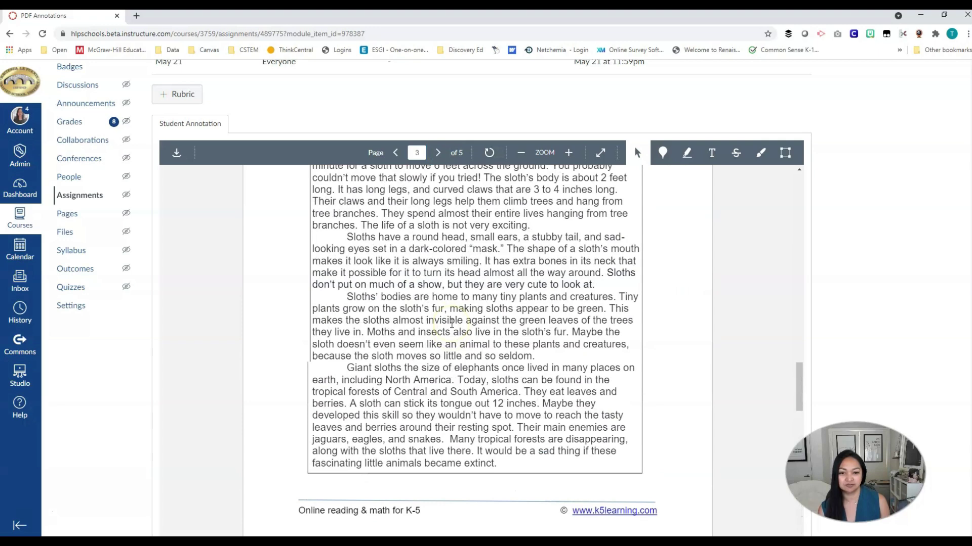
scroll(452, 324, "up", 15)
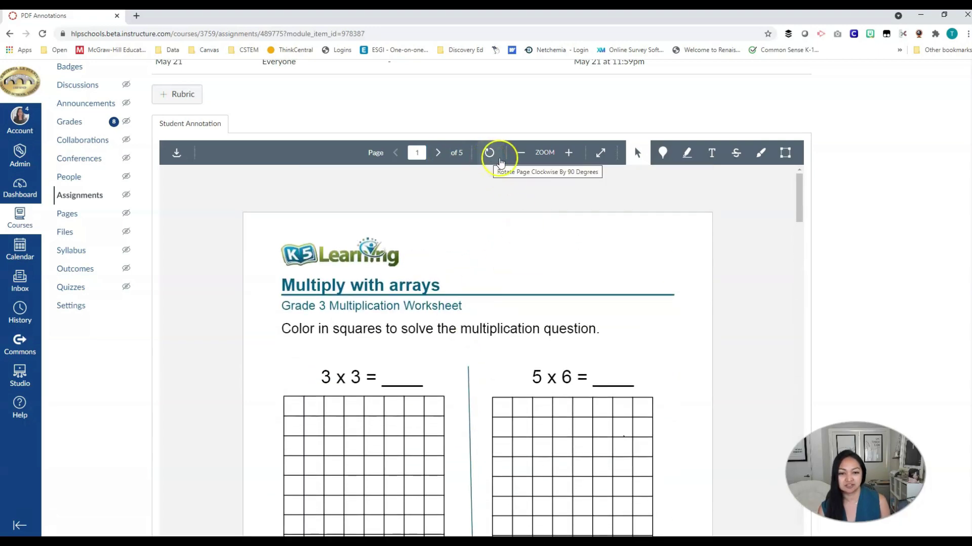
Try zooming out and in, then show the worksheet in full-screen mode
left_click(520, 153)
left_click(521, 153)
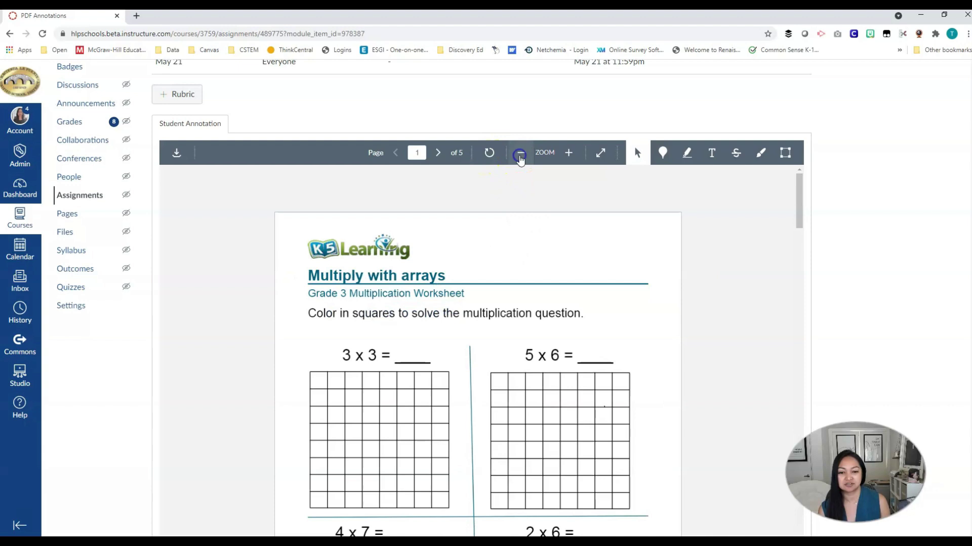
left_click(562, 160)
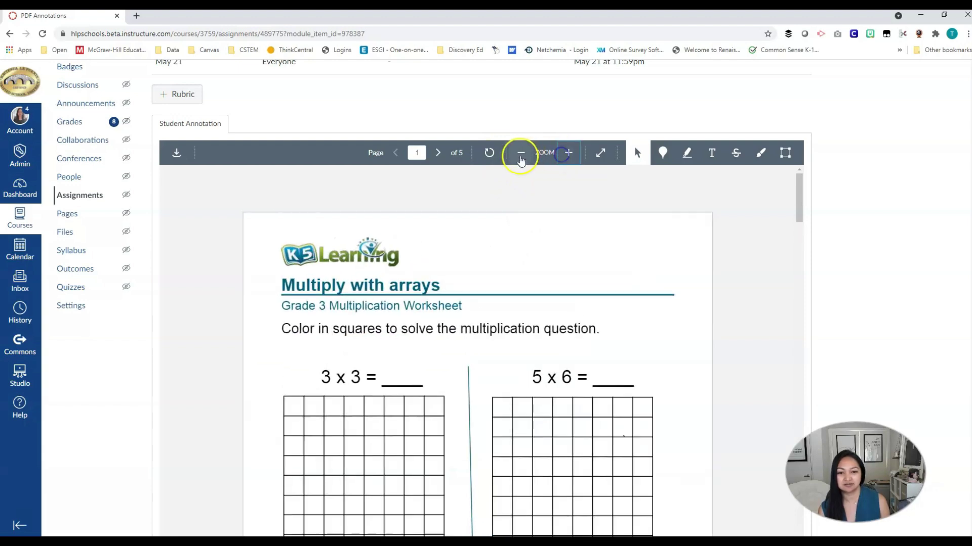
left_click(521, 159)
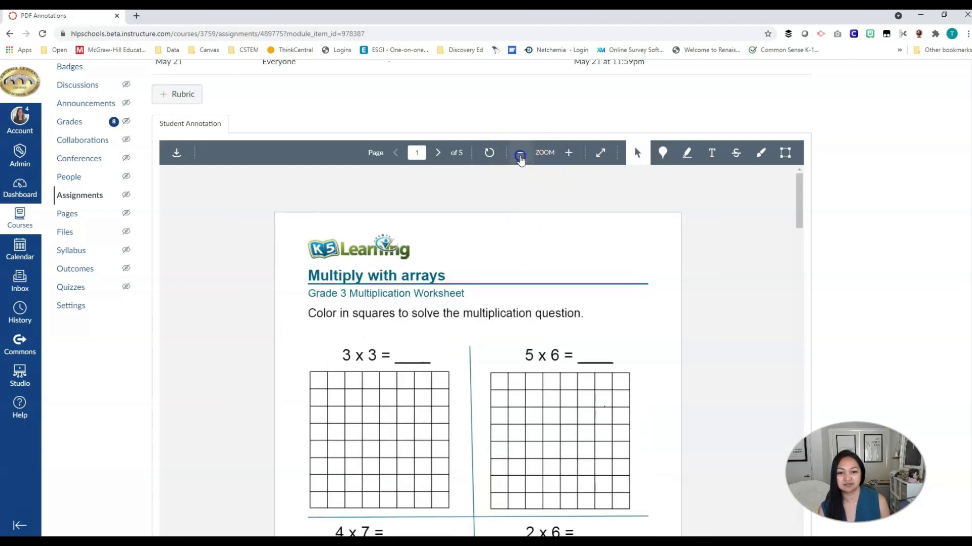
left_click(600, 153)
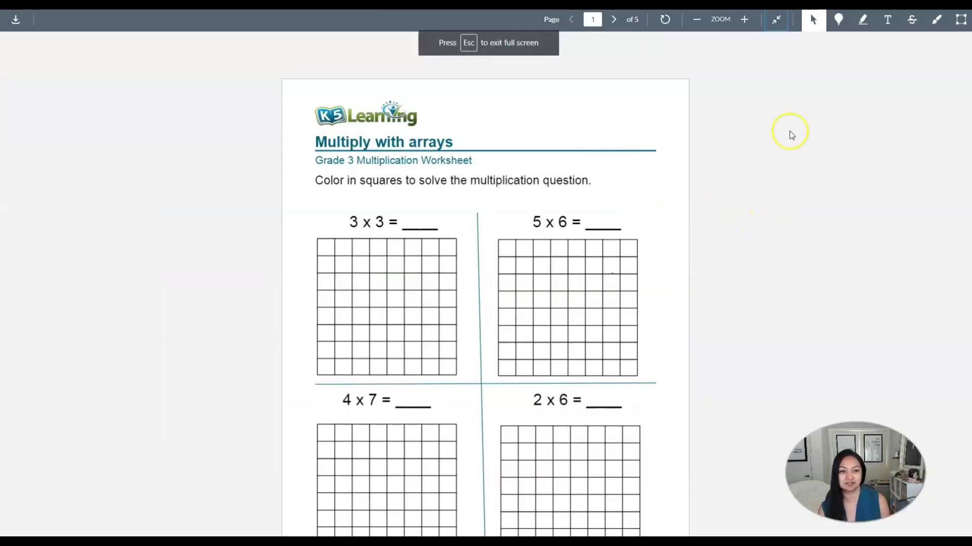
left_click(776, 19)
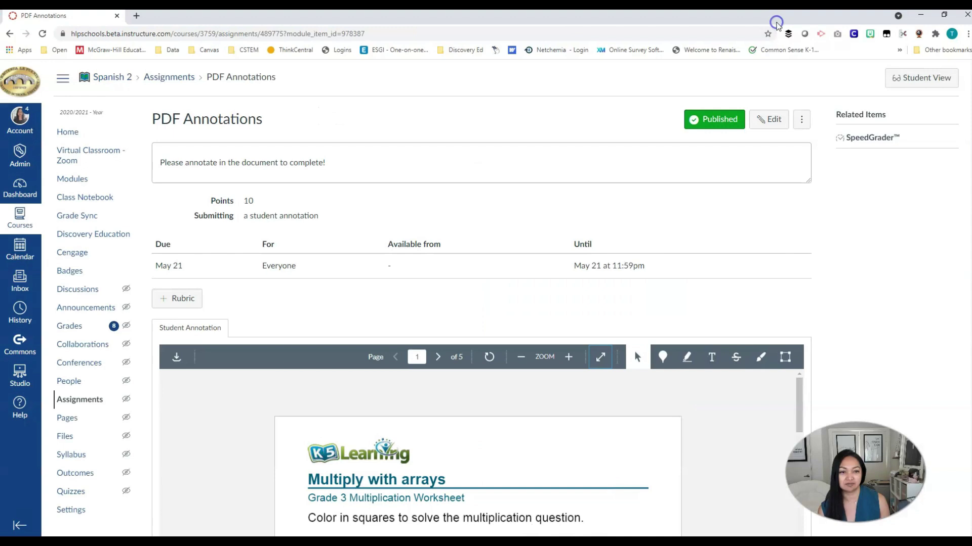
scroll(646, 286, "down", 4)
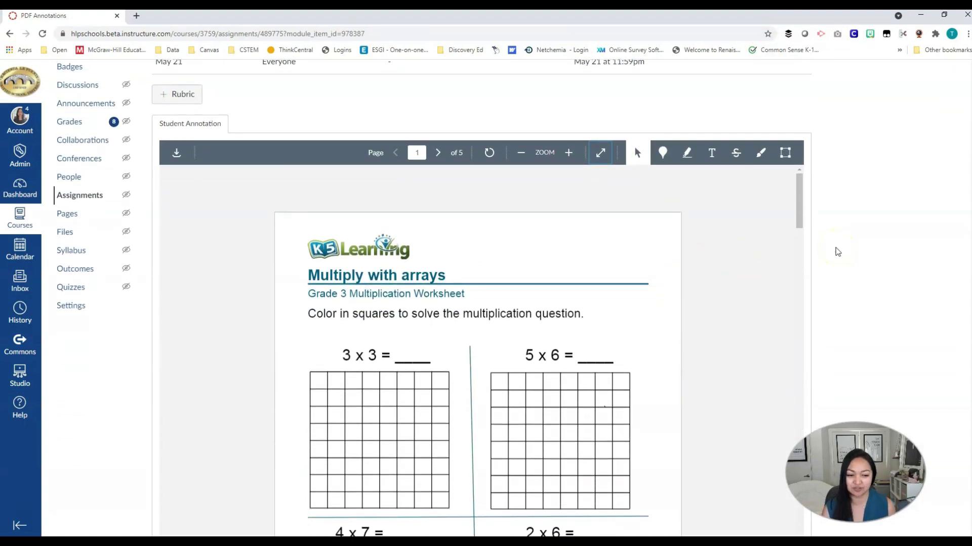
left_click(600, 160)
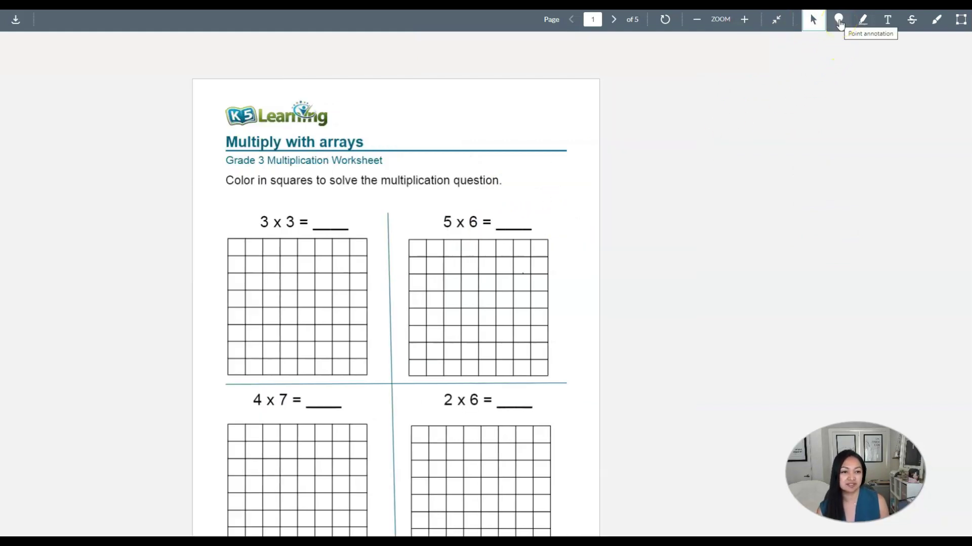
Drop point pins on page 1, commenting 'I didn't understand' beside the 5 x 6 problem
left_click(839, 23)
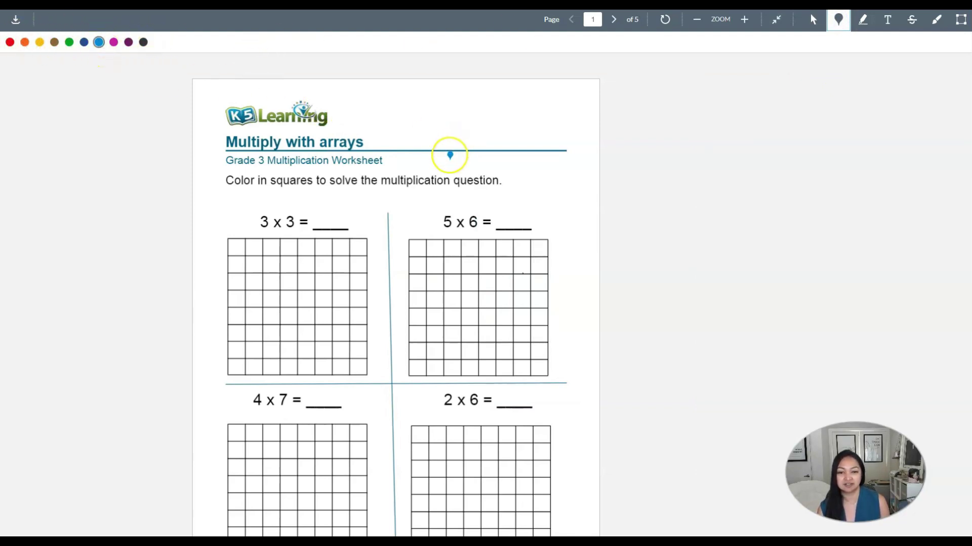
left_click(427, 189)
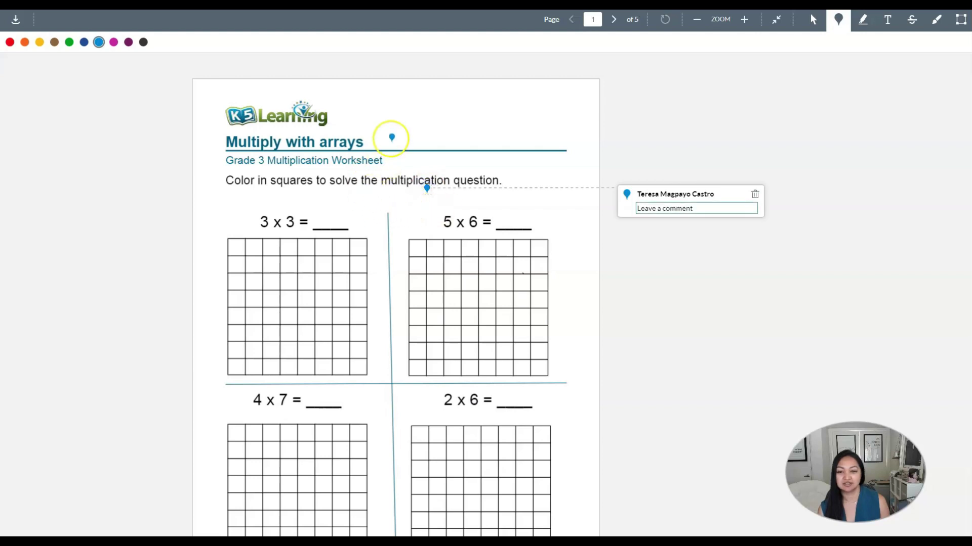
left_click(514, 103)
left_click(361, 102)
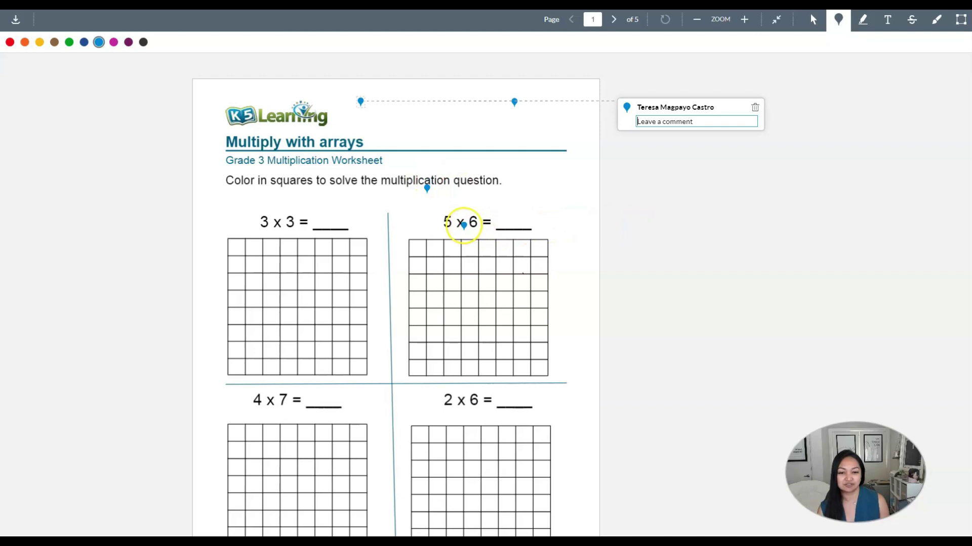
left_click(439, 215)
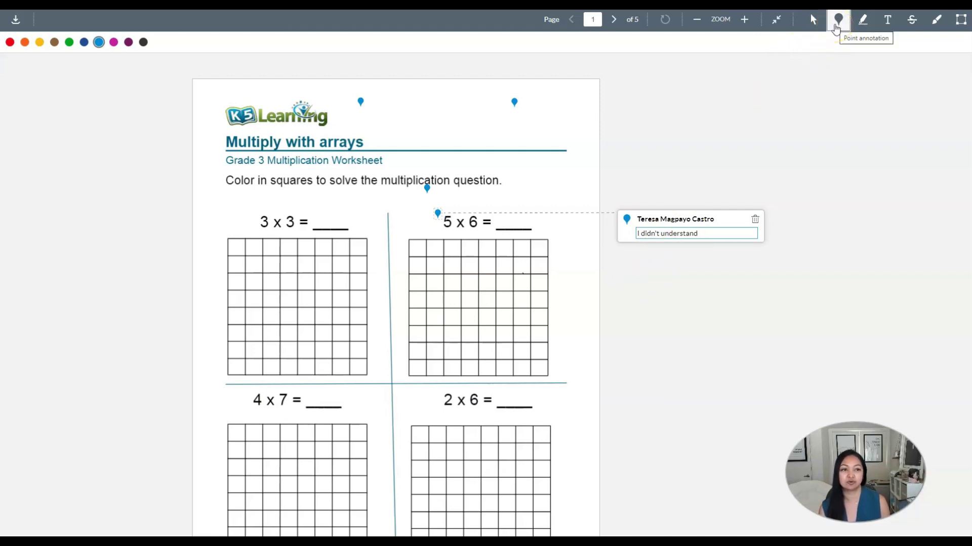
left_click(718, 146)
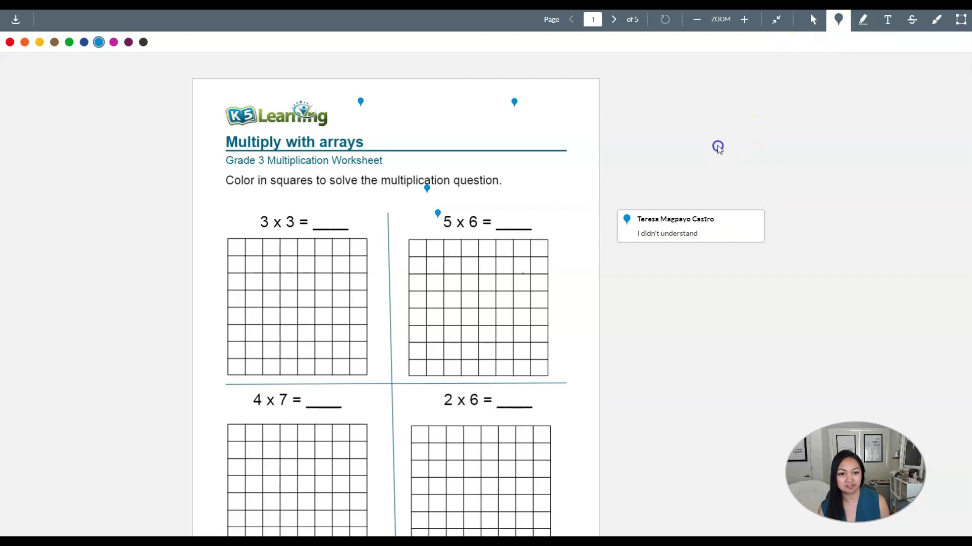
Highlight 'mammals on earth', 'fact' and 'opinion' in yellow on page 3, then return up
left_click(863, 22)
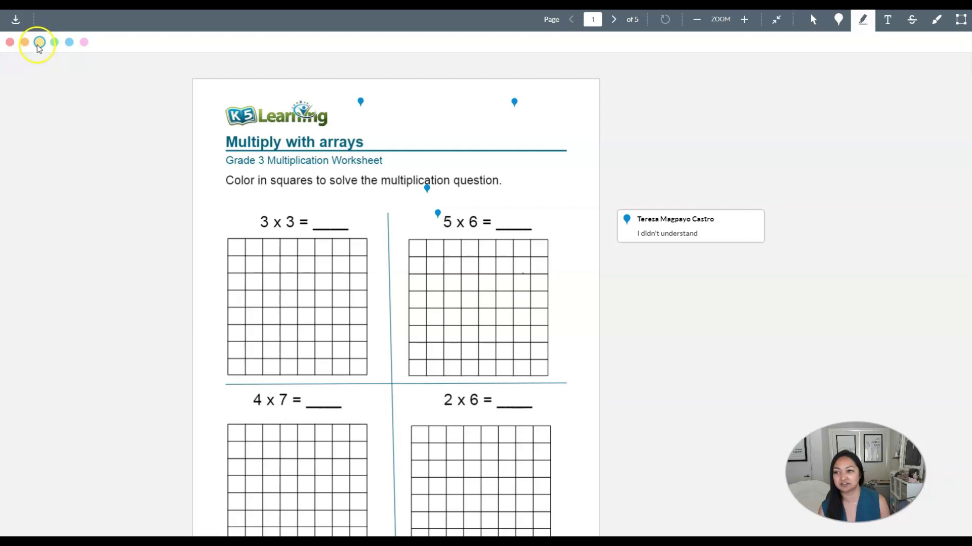
scroll(521, 303, "down", 10)
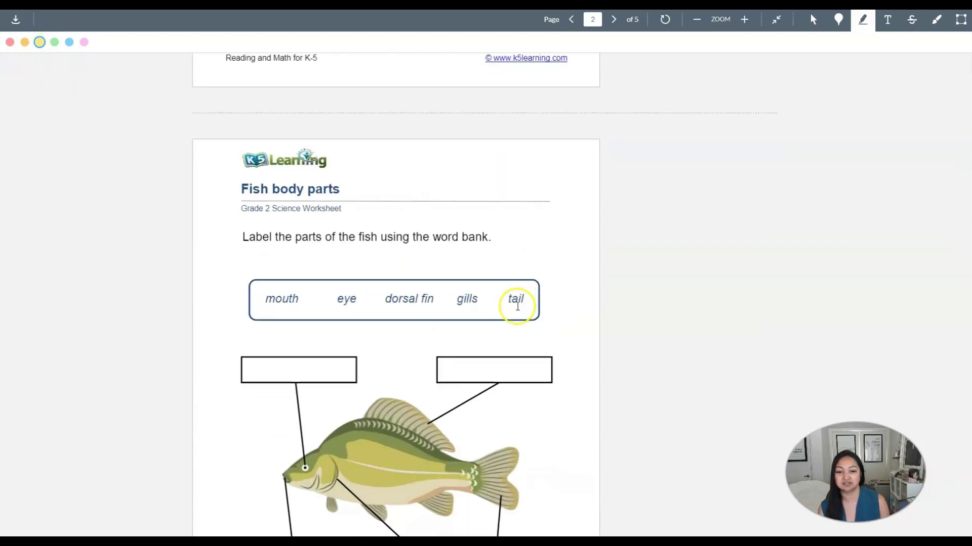
scroll(517, 307, "down", 12)
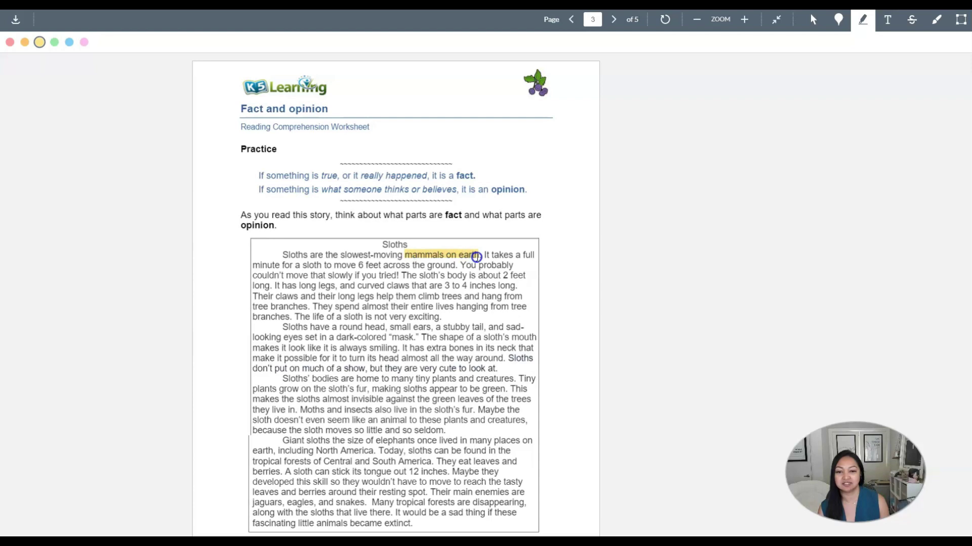
left_click_drag(476, 257, 478, 257)
left_click_drag(445, 214, 462, 214)
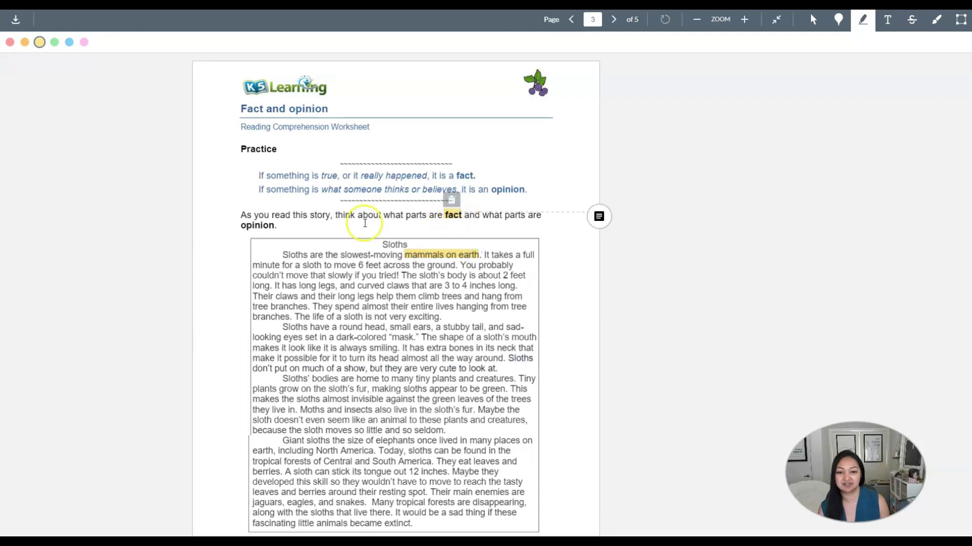
left_click_drag(241, 225, 273, 225)
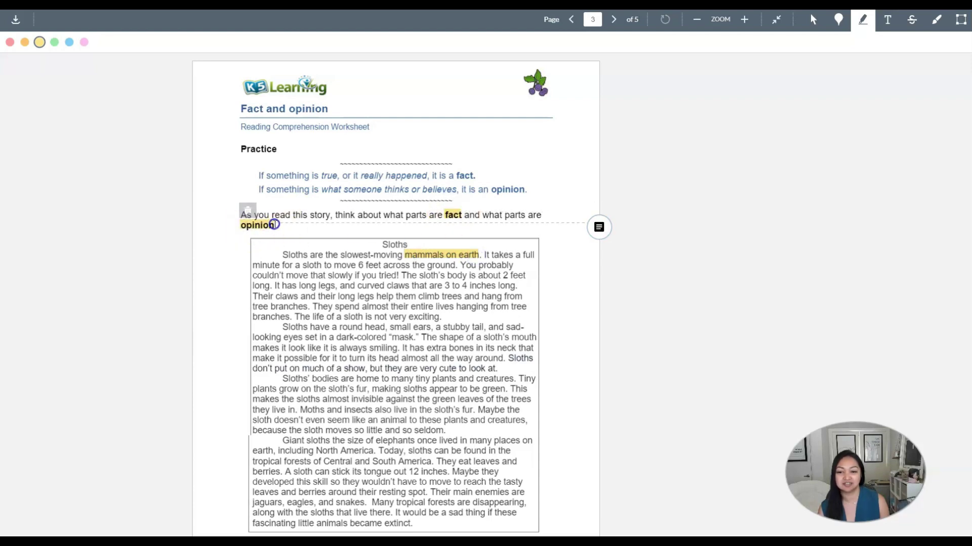
left_click(600, 227)
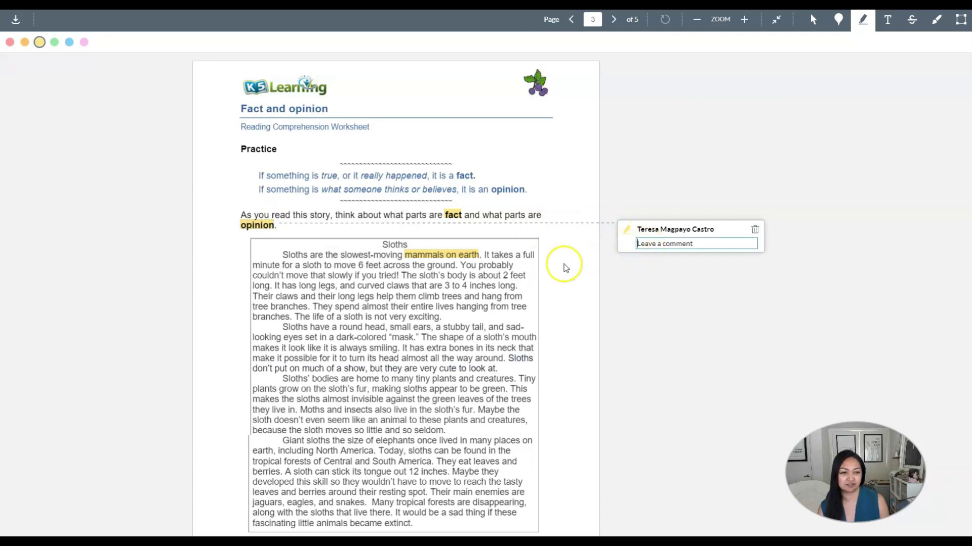
scroll(627, 265, "up", 20)
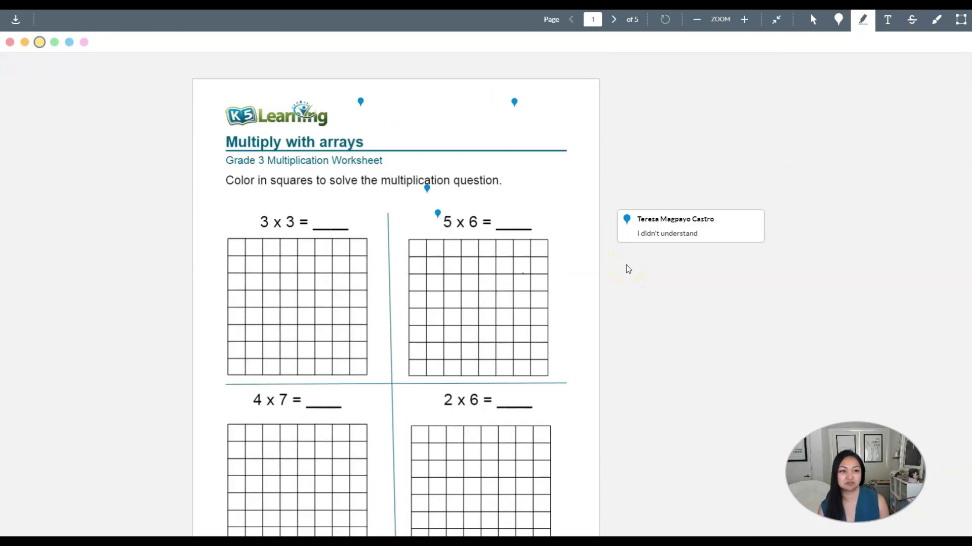
Set the text annotation tool to light blue at the largest text size
left_click(887, 23)
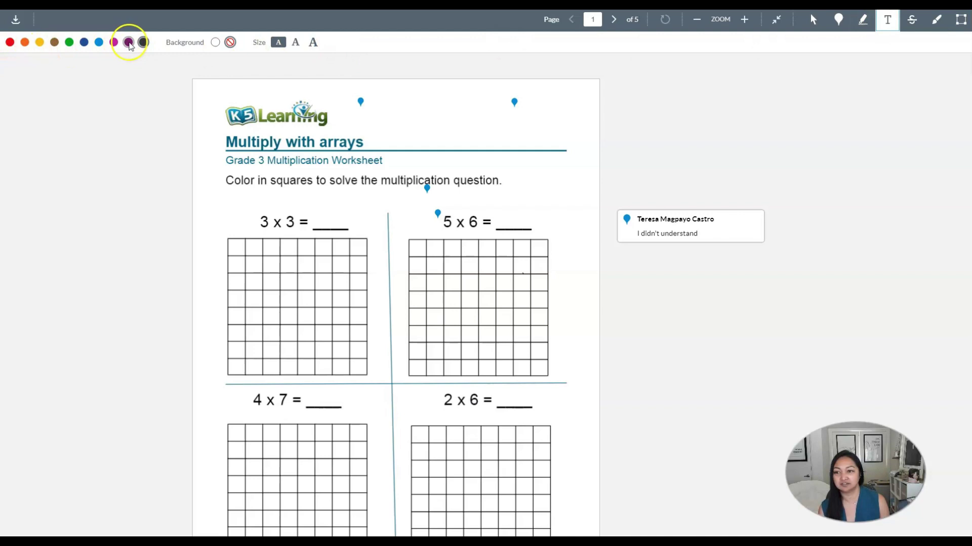
left_click(99, 43)
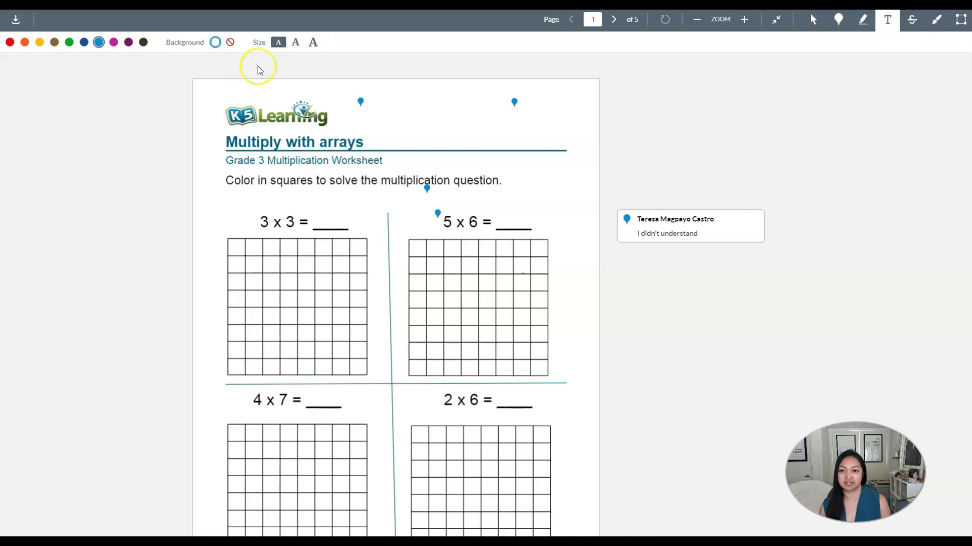
left_click(296, 42)
left_click(312, 42)
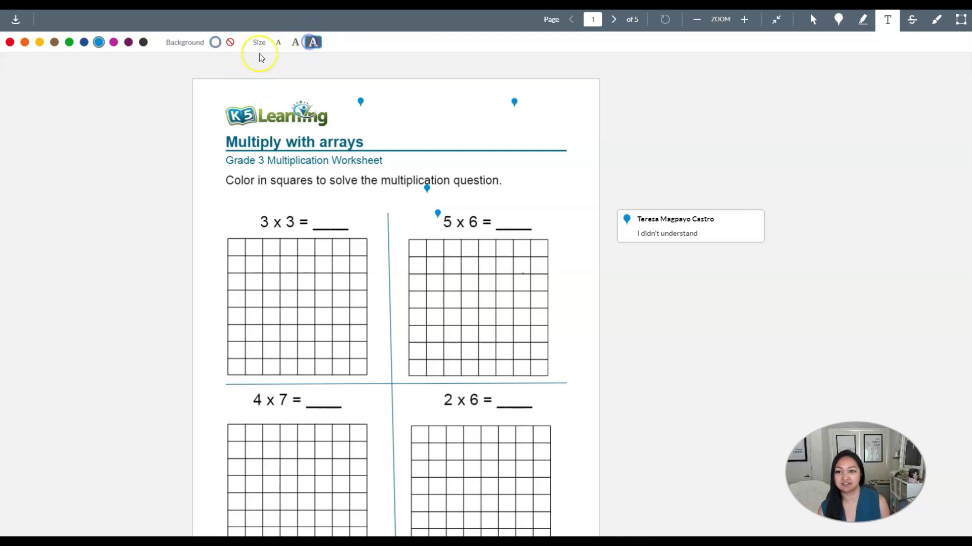
Type 'Mouth' in the fish diagram's bottom-left label box
scroll(303, 154, "down", 14)
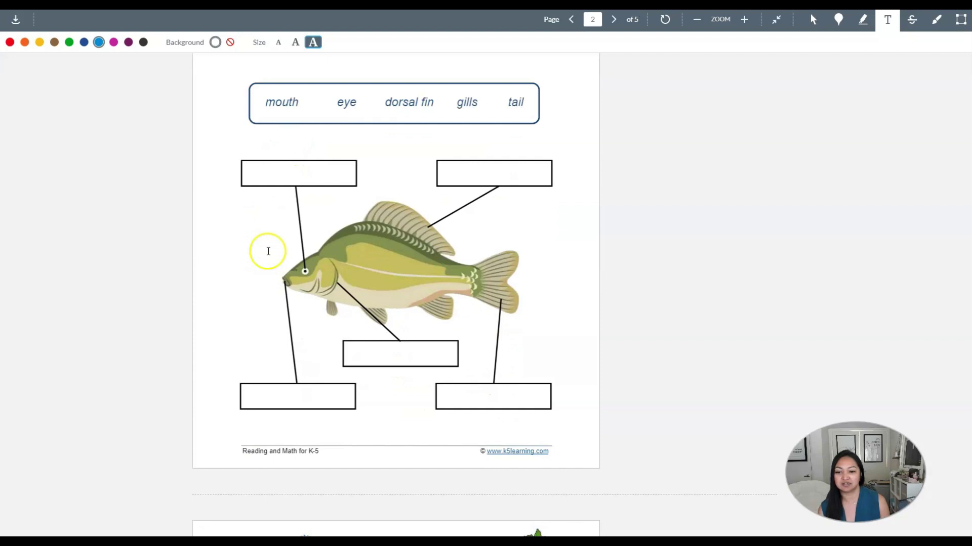
left_click(248, 396)
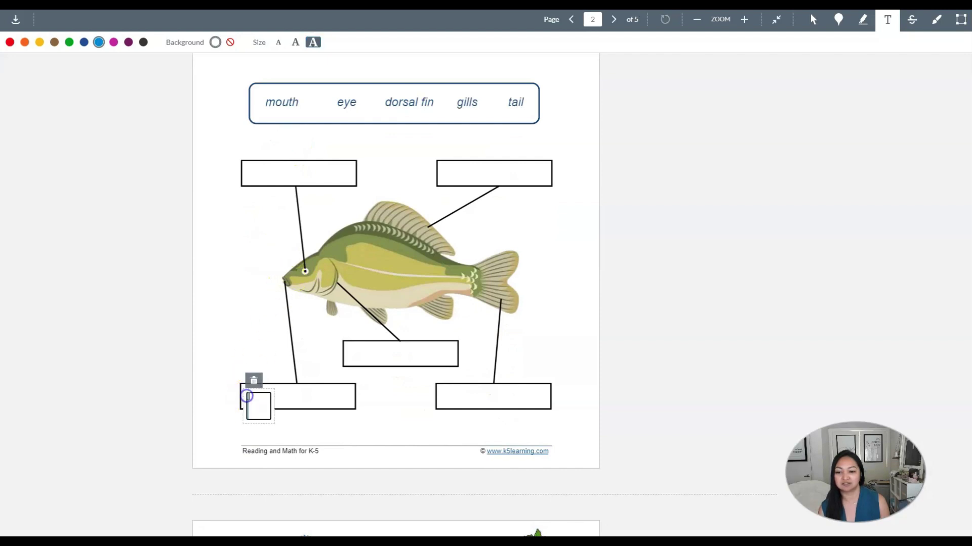
type("Mouth")
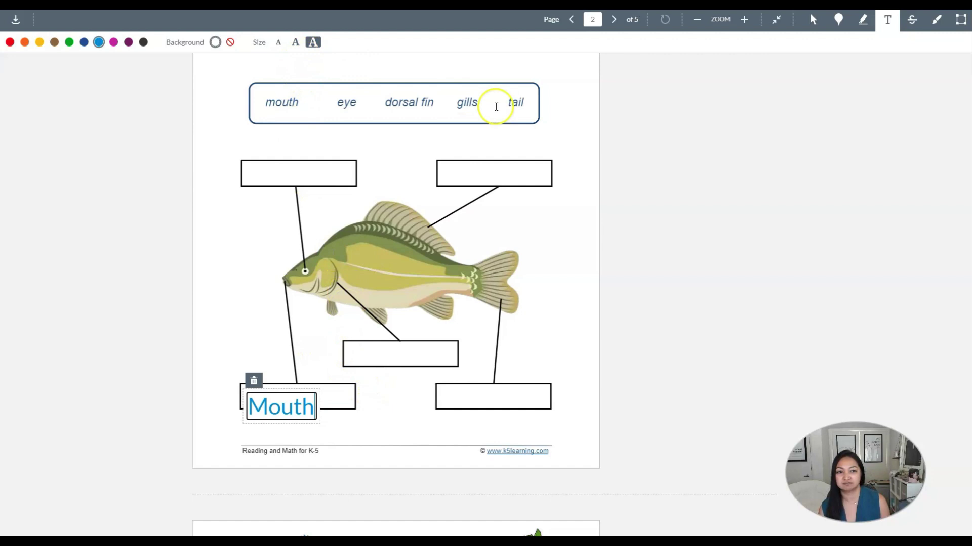
scroll(867, 106, "up", 6)
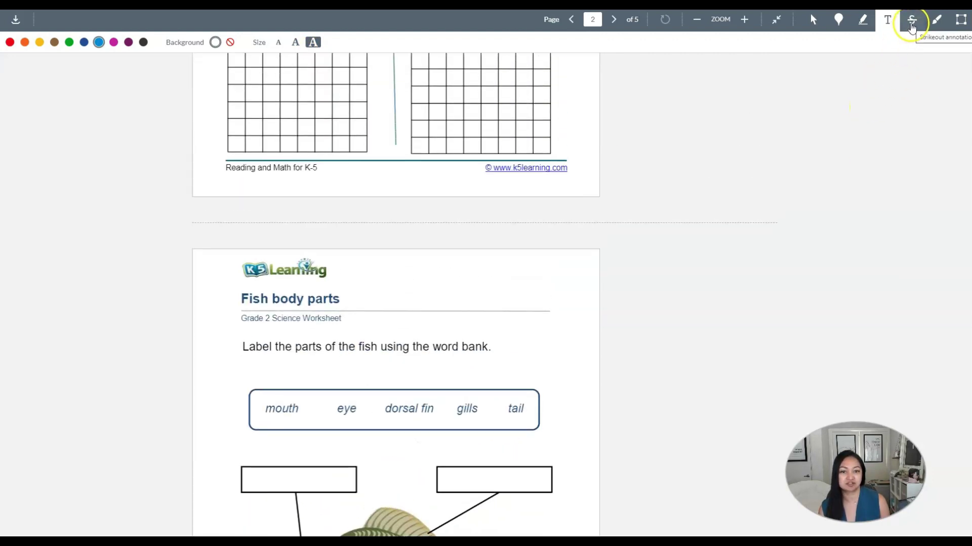
Strike out 'You probably', 'creatures' and 'from tree' in the Sloths story, opening the 'from tree' comment
left_click(912, 21)
scroll(644, 267, "down", 14)
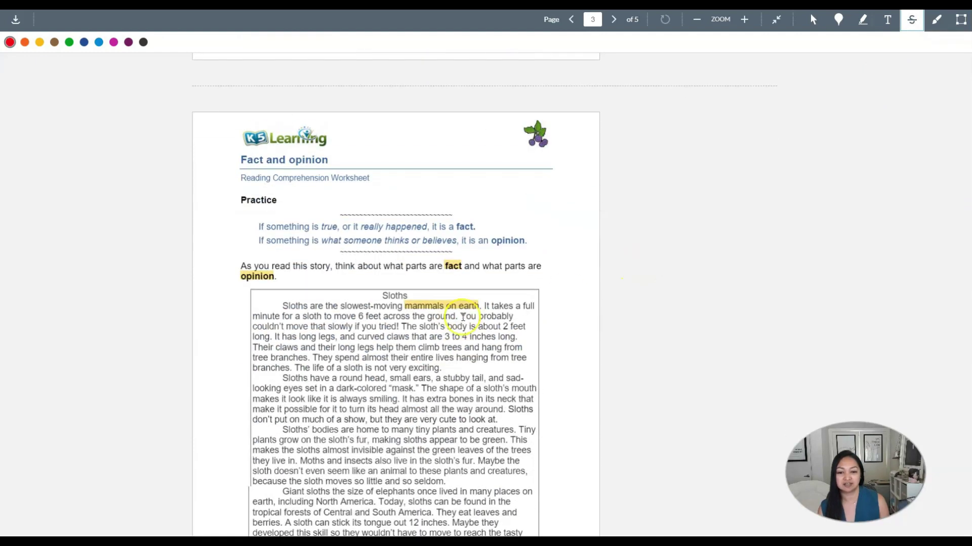
left_click_drag(513, 317, 514, 317)
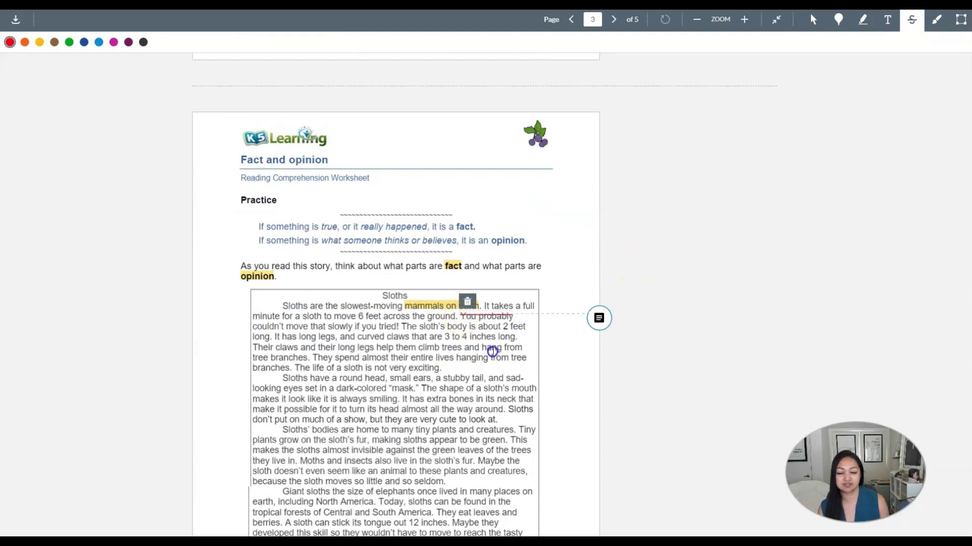
scroll(492, 341, "down", 2)
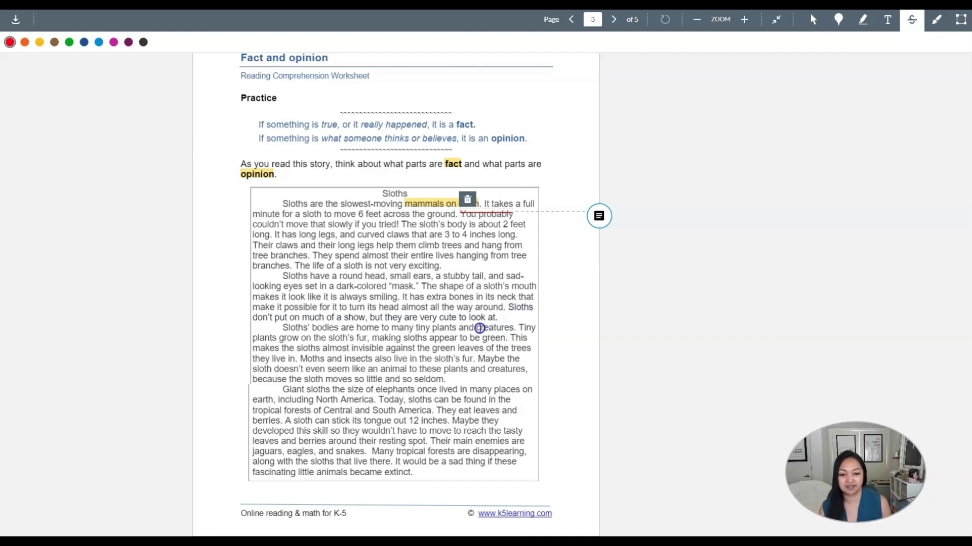
left_click_drag(476, 327, 514, 327)
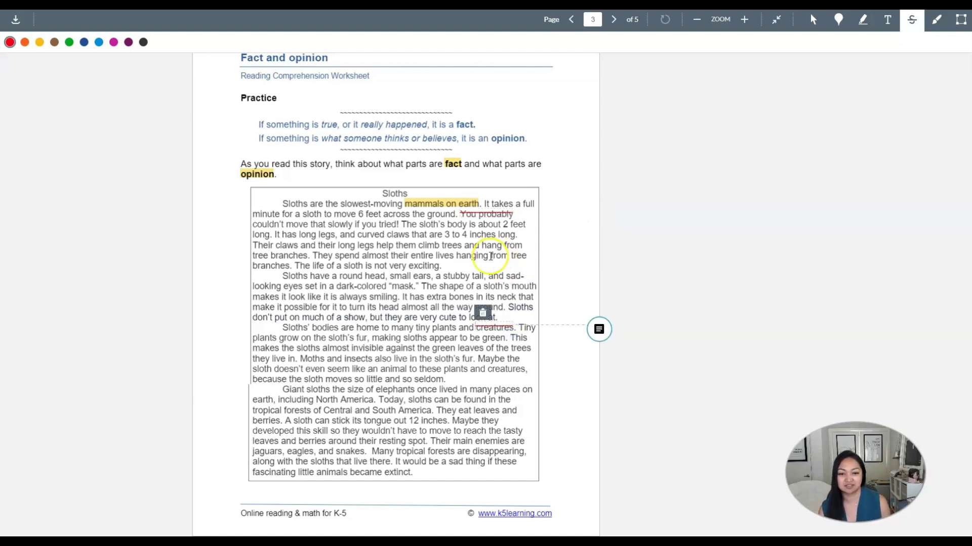
left_click_drag(490, 256, 526, 256)
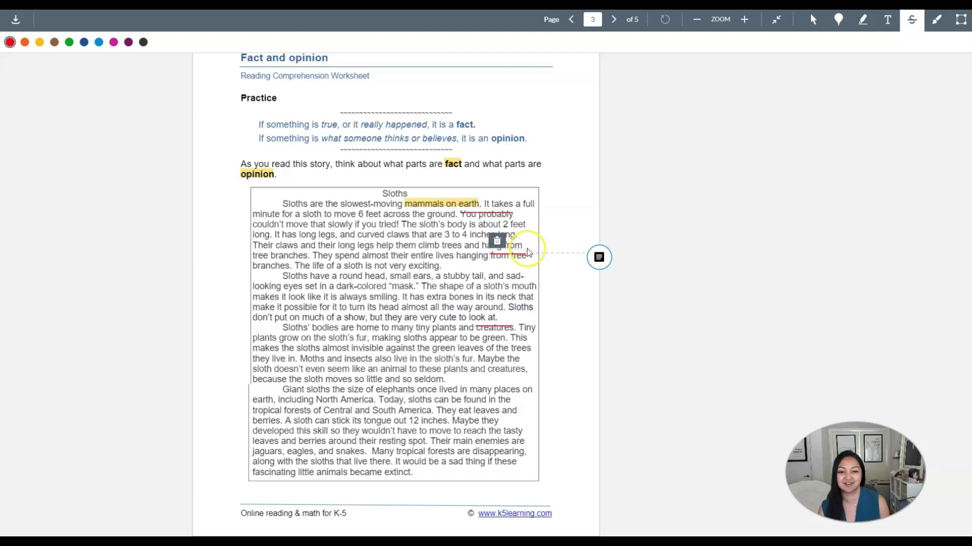
scroll(475, 332, "down", 5)
scroll(476, 332, "up", 8)
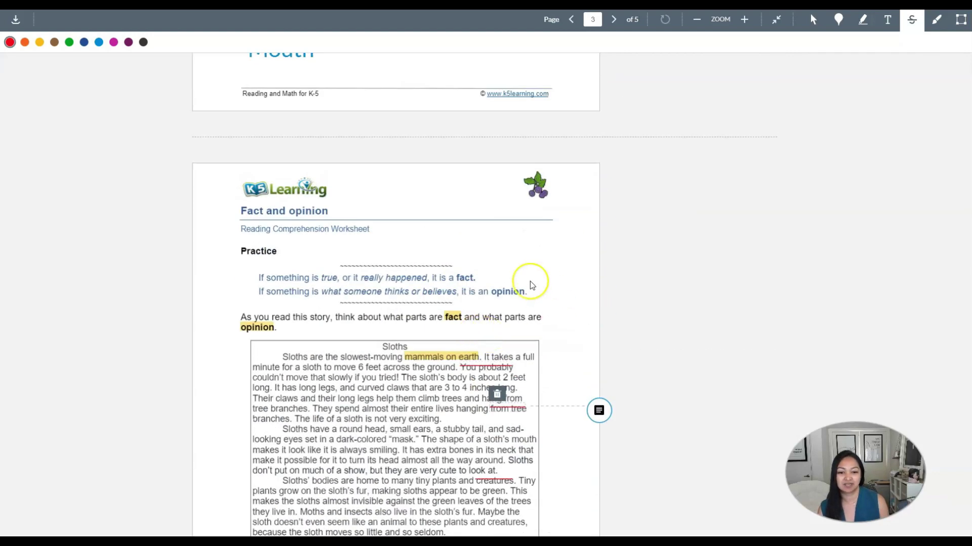
left_click(597, 413)
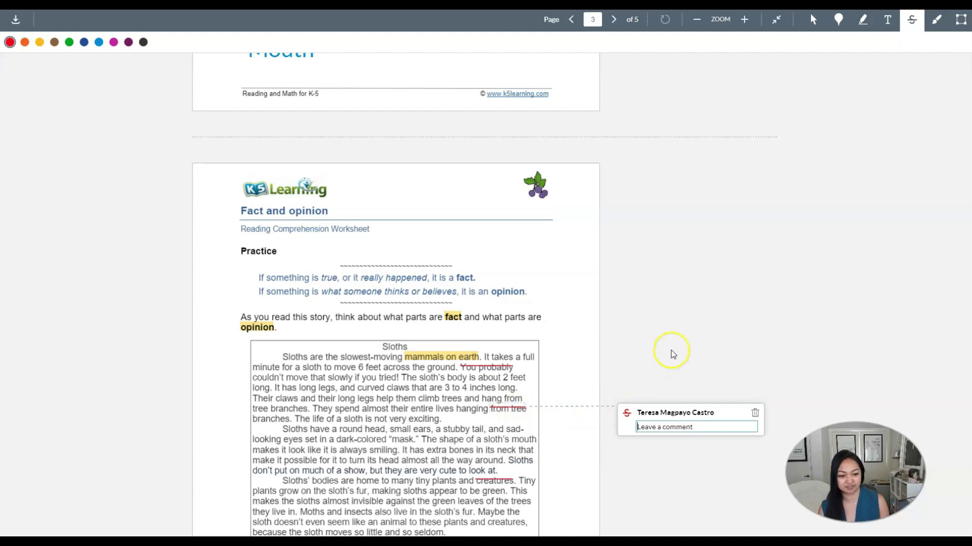
scroll(428, 418, "down", 2)
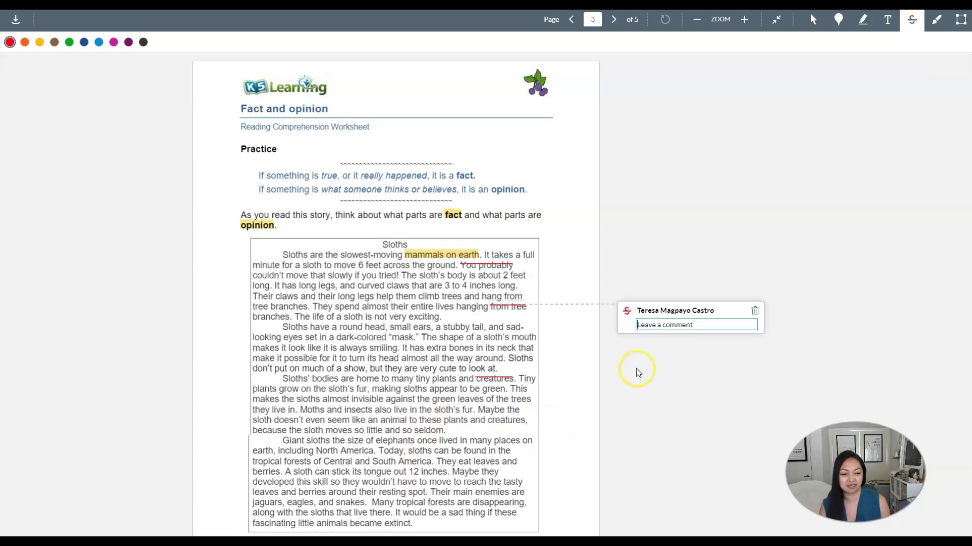
scroll(784, 204, "up", 8)
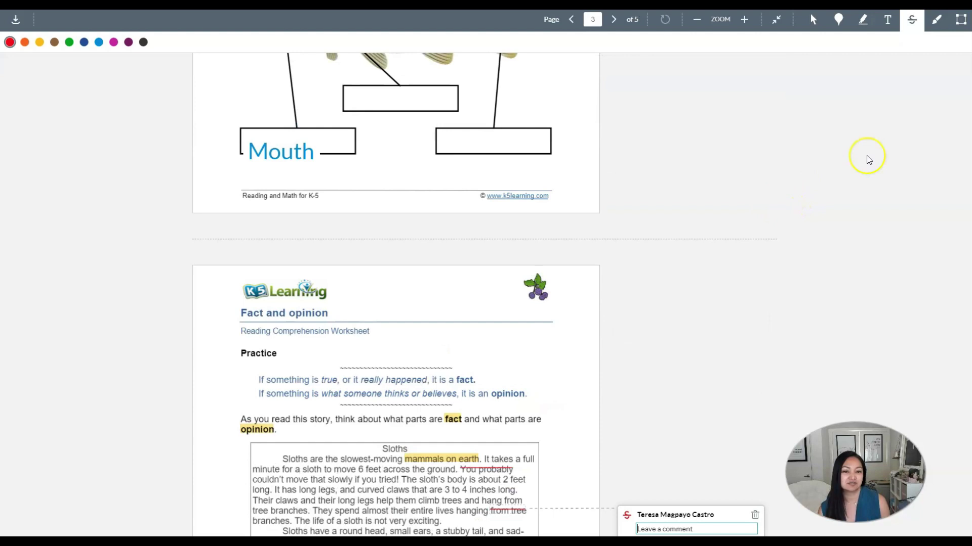
Circle 'fact' on item 2 of the sloth list with a red, medium-width freehand pen
left_click(937, 29)
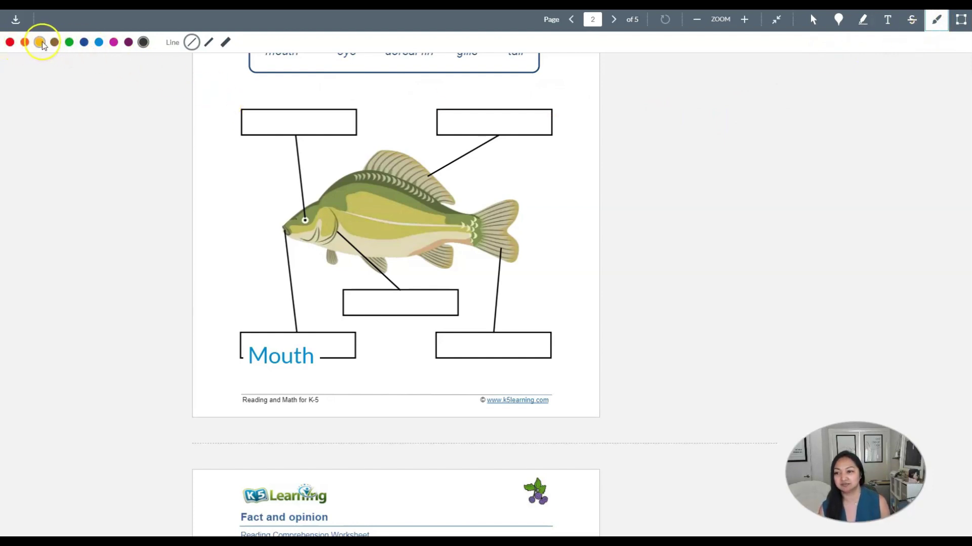
left_click(10, 43)
left_click(192, 43)
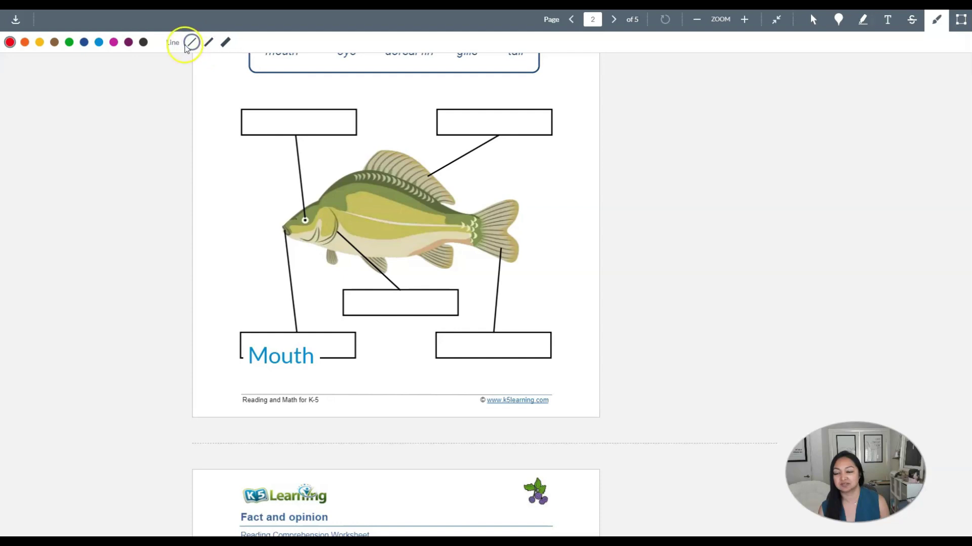
left_click(208, 43)
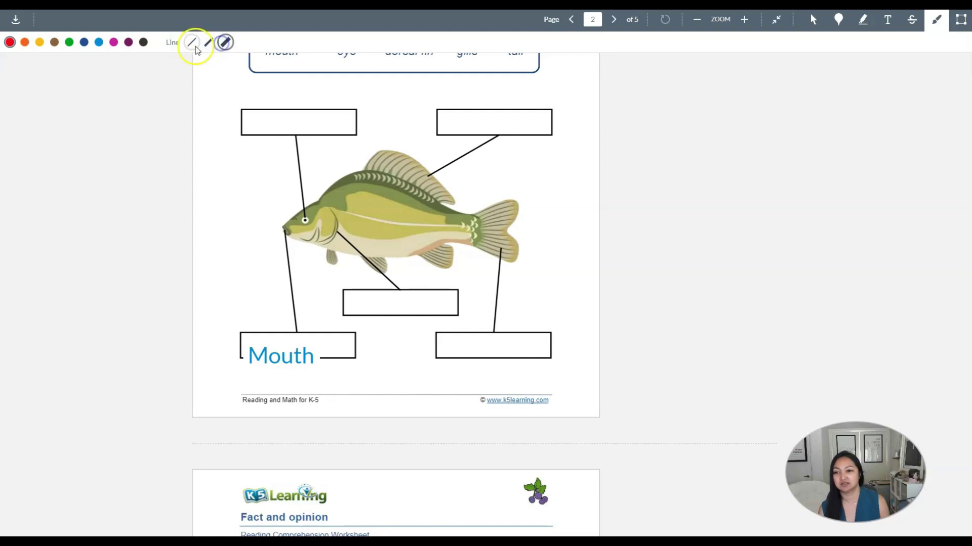
scroll(596, 236, "down", 15)
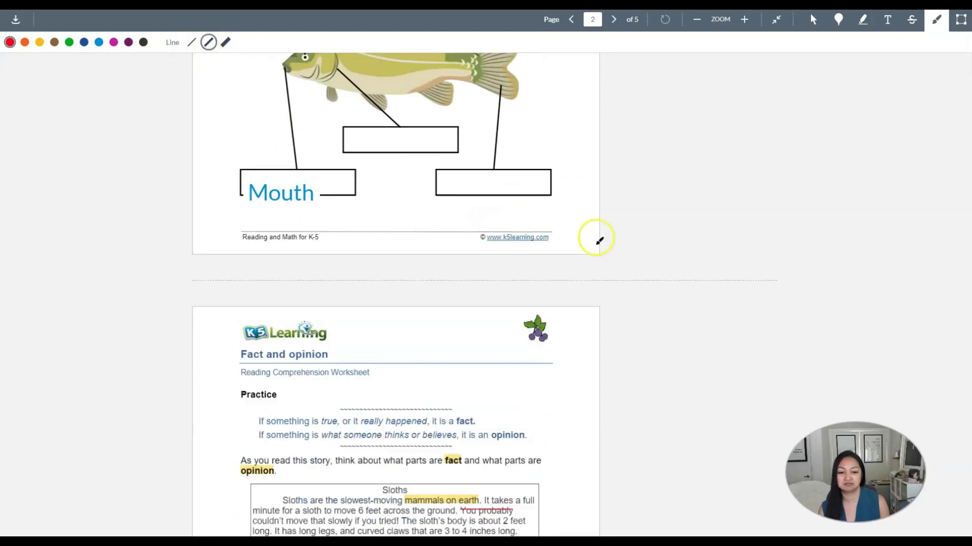
scroll(598, 241, "down", 1)
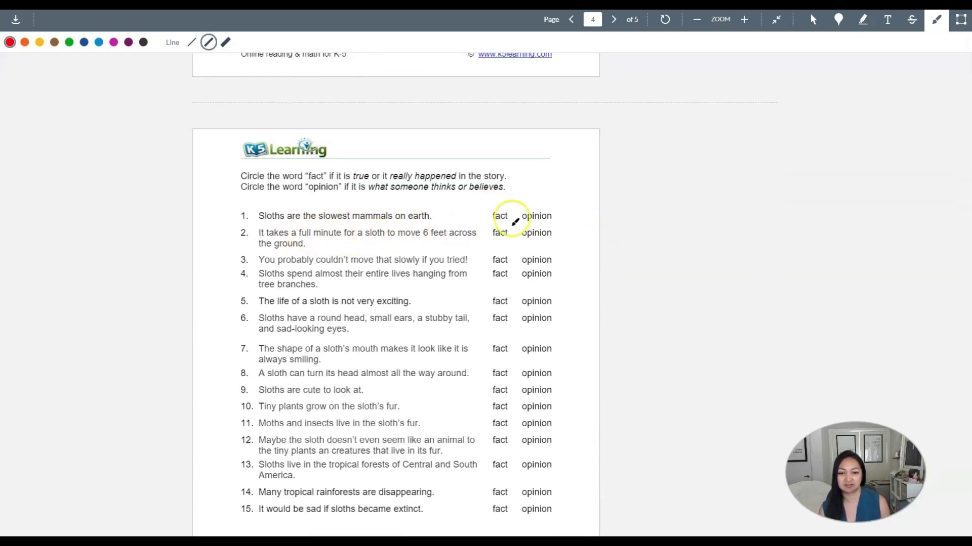
left_click_drag(505, 213, 501, 221)
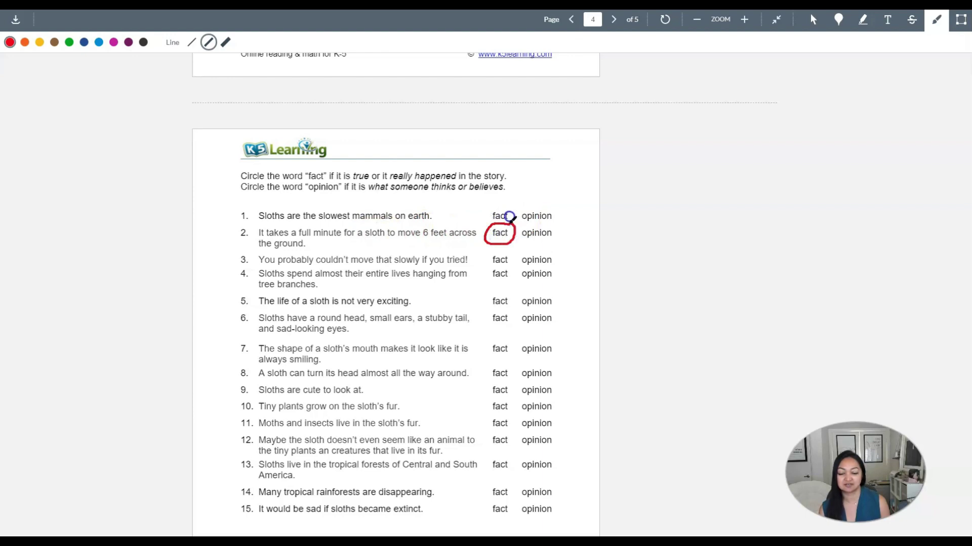
left_click(595, 224)
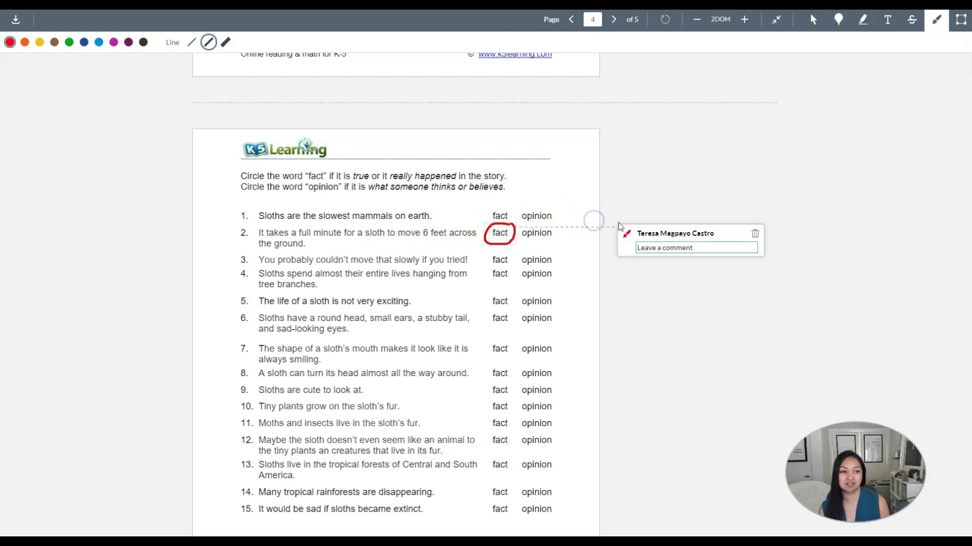
scroll(575, 217, "up", 10)
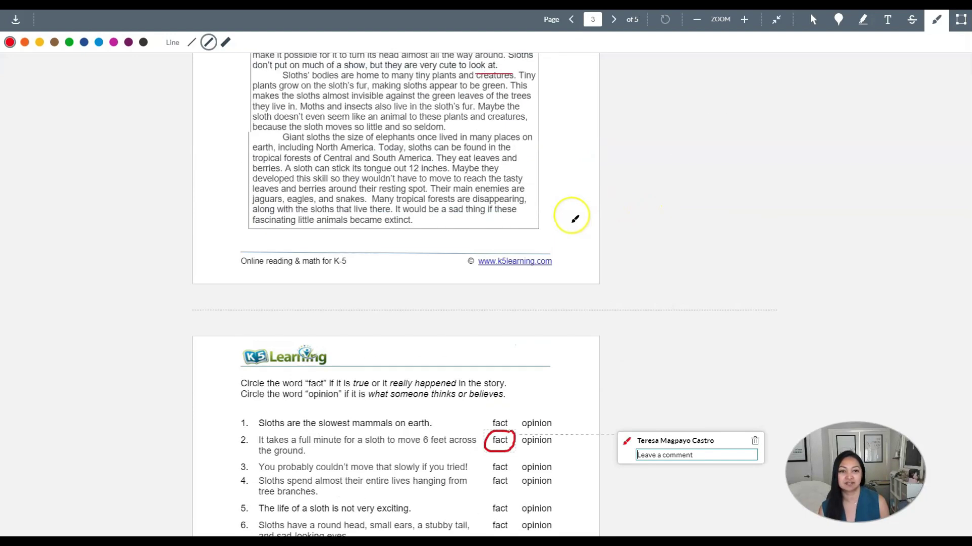
scroll(575, 219, "up", 20)
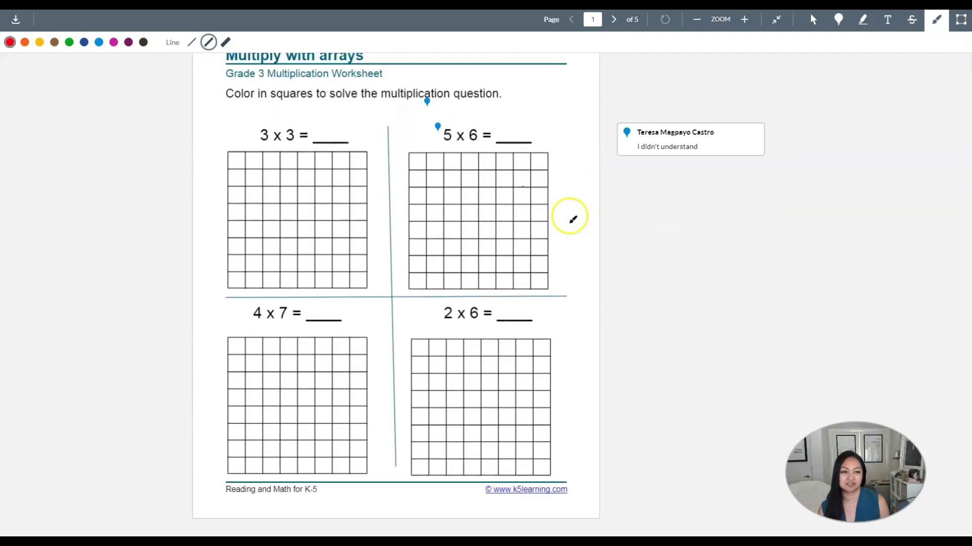
With the thickest red pen, draw a box on the 5 x 6 grid and shade it in
left_click(225, 42)
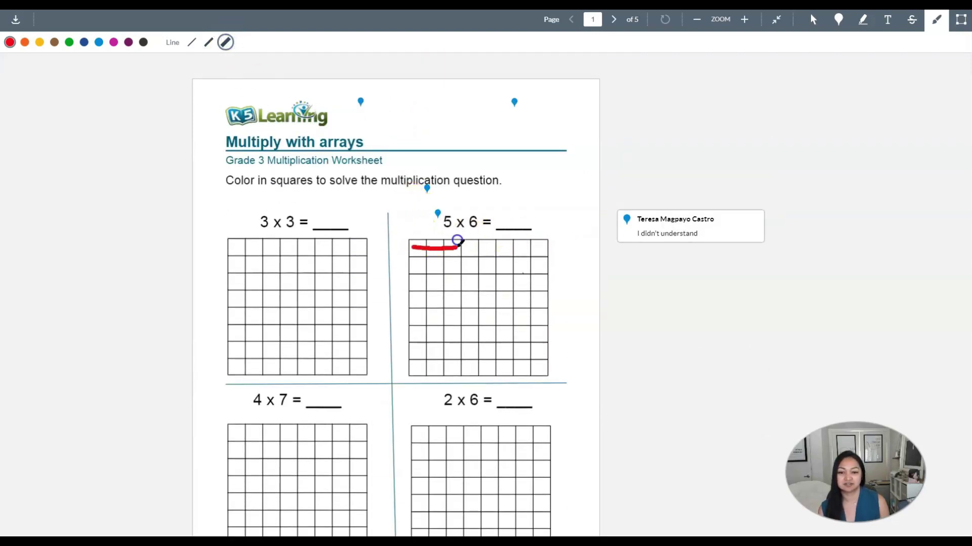
left_click_drag(490, 245, 491, 246)
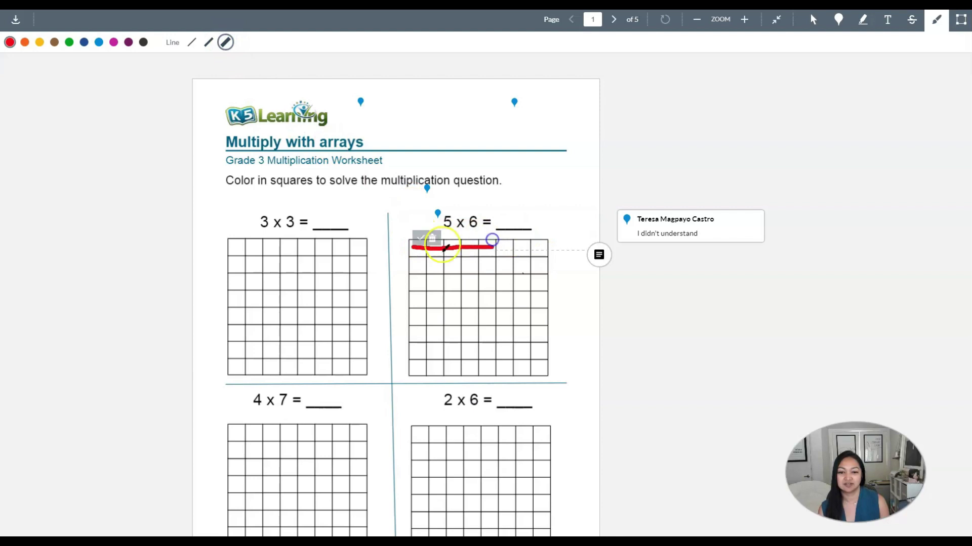
left_click(417, 260)
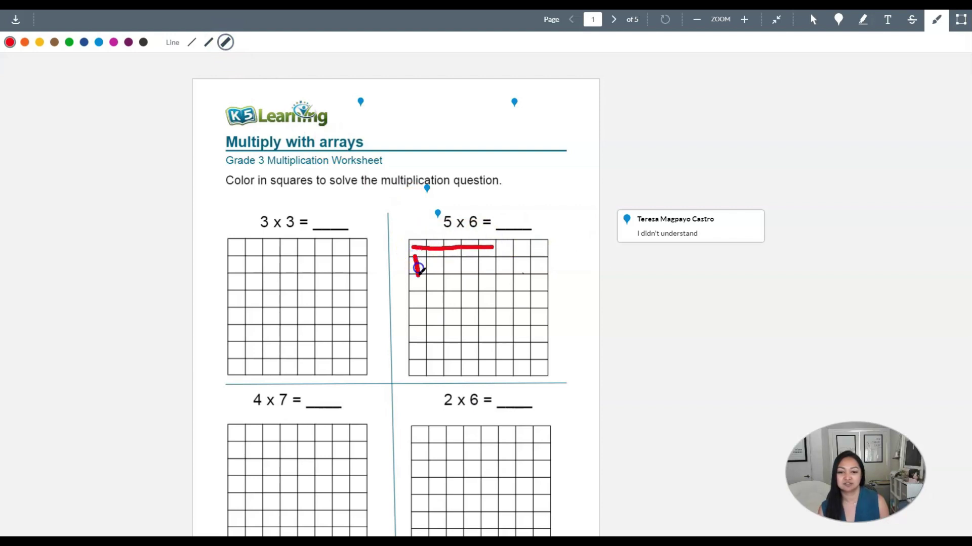
left_click_drag(424, 332, 491, 330)
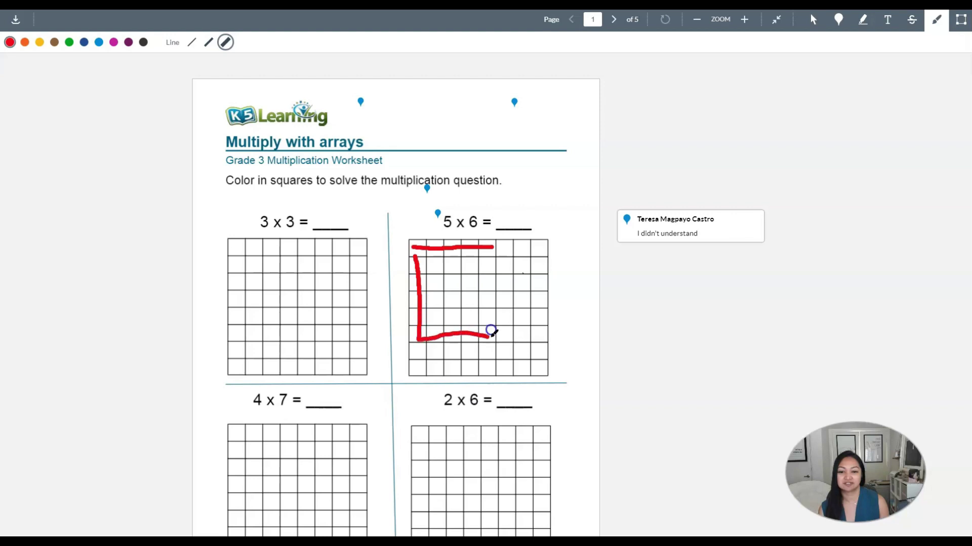
left_click_drag(491, 285, 493, 241)
mouse_move(416, 285)
left_mouse_down()
mouse_move(453, 243)
mouse_move(416, 319)
left_mouse_up()
right_click(414, 320)
left_click(441, 284)
mouse_move(440, 284)
left_mouse_down()
mouse_move(455, 278)
mouse_move(468, 322)
left_mouse_up()
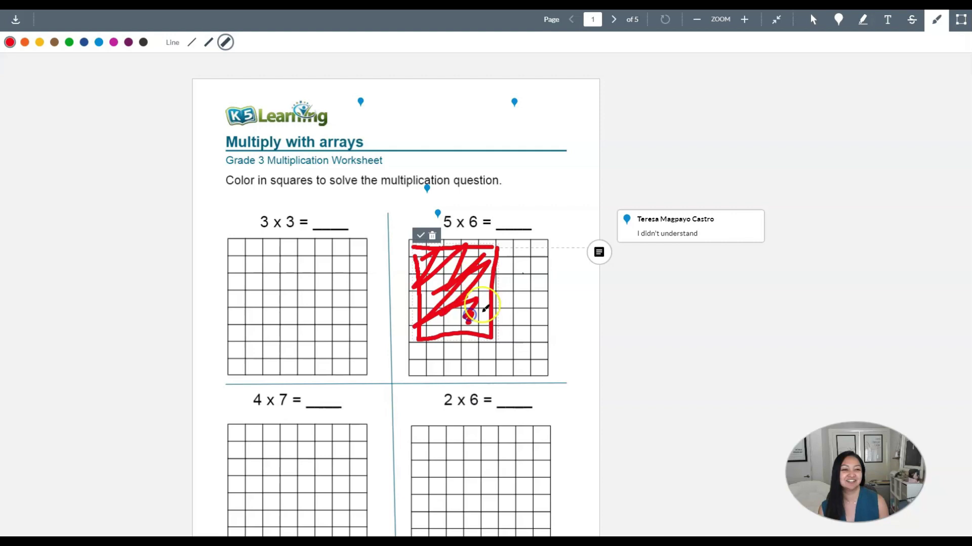
Draw a red rectangular area annotation on the 3 x 3 grid
left_click(960, 21)
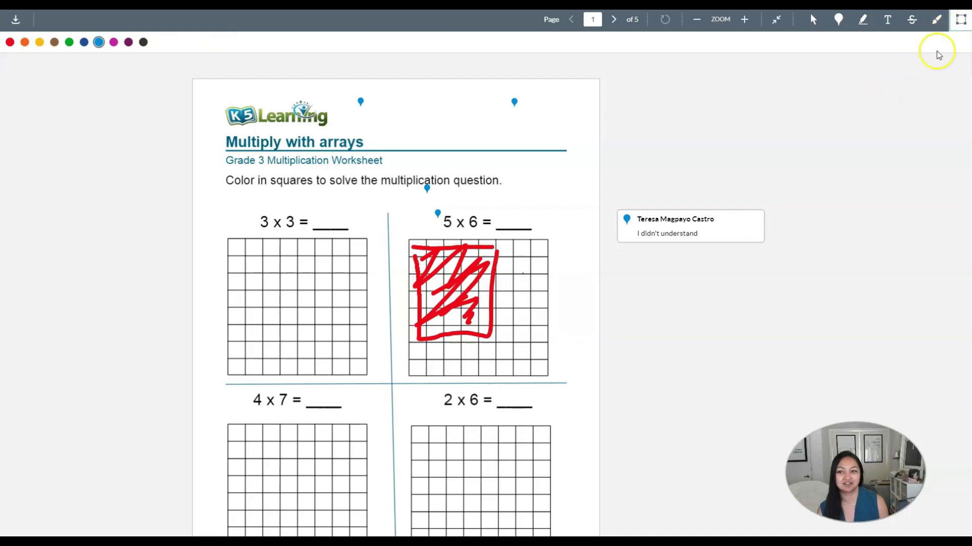
left_click(9, 43)
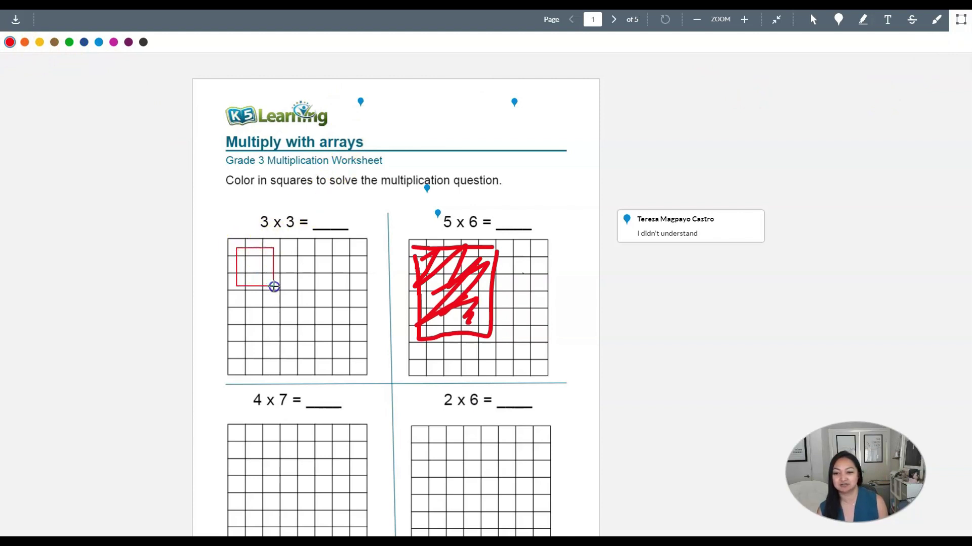
left_click_drag(275, 287, 274, 287)
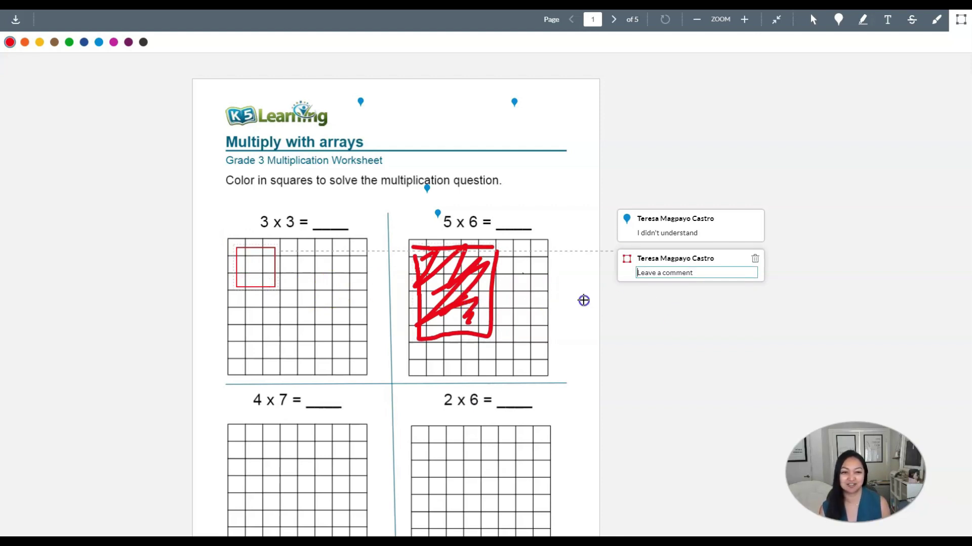
left_click(683, 315)
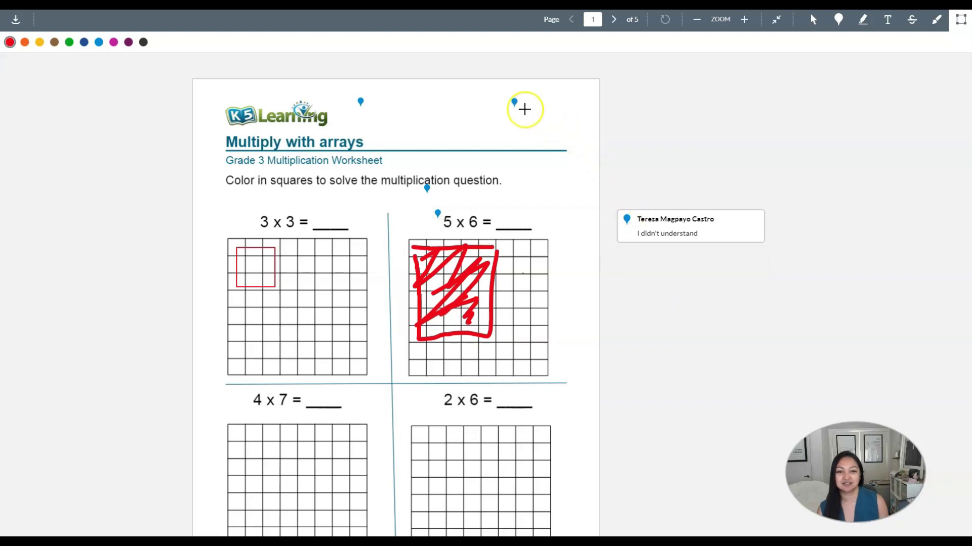
Delete the stray comment pins near the top of the page and under the instructions
left_click(514, 102)
left_click(520, 90)
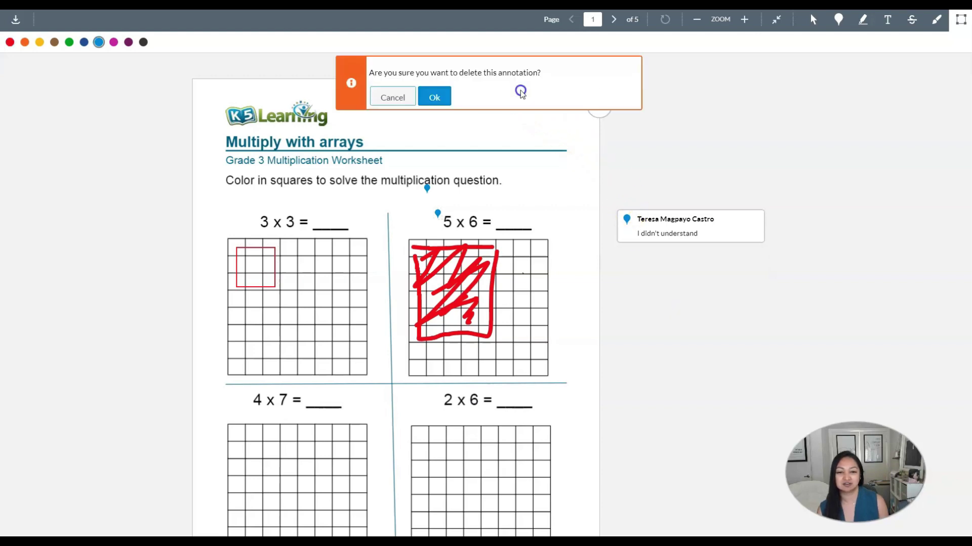
left_click(434, 98)
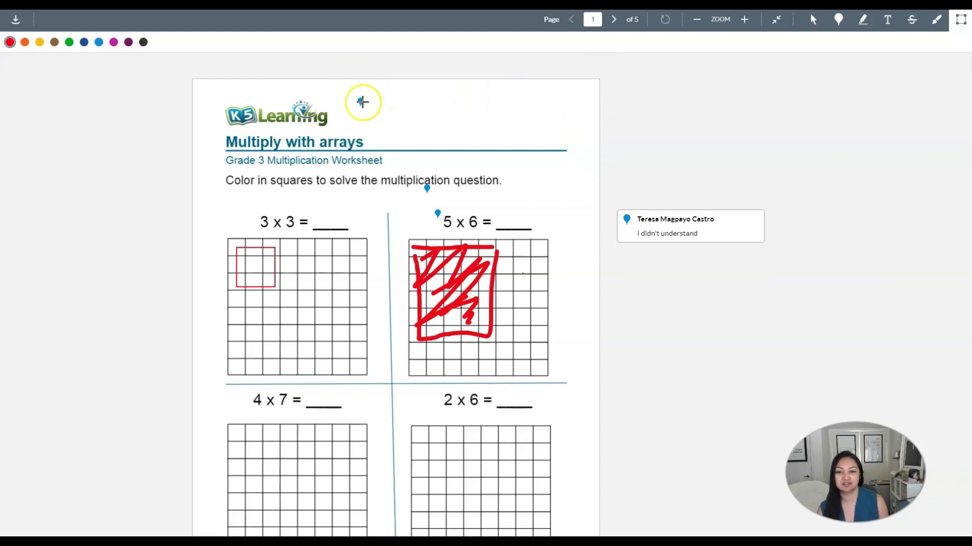
left_click(360, 101)
left_click(364, 89)
left_click(433, 96)
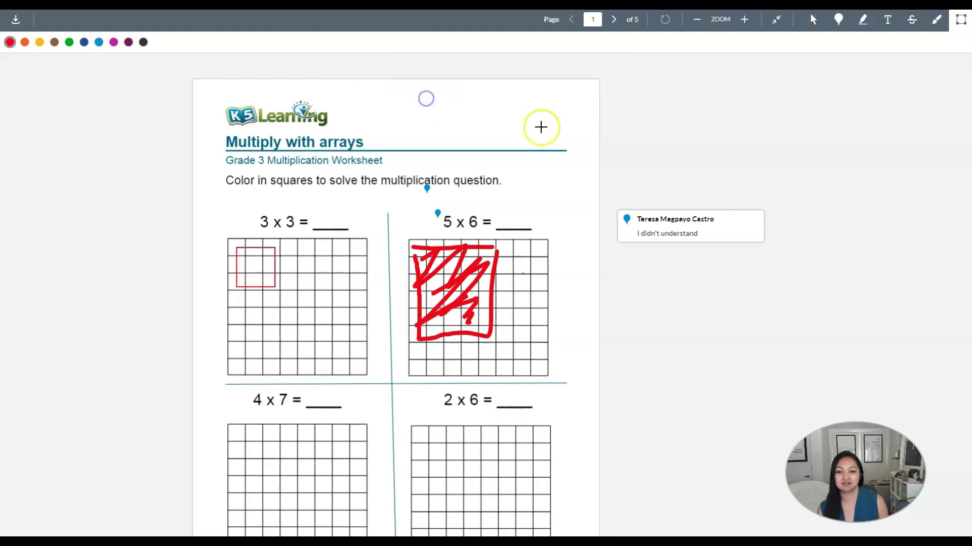
left_click(426, 188)
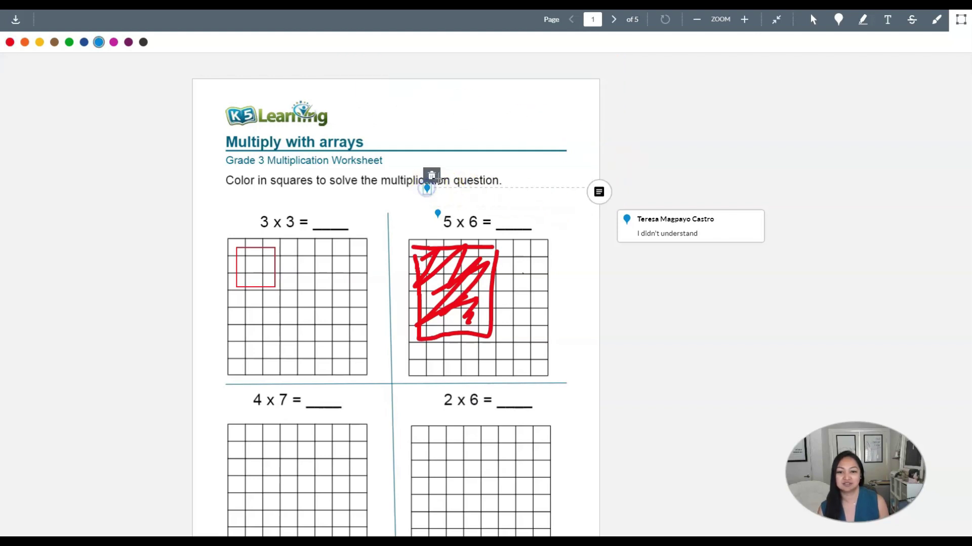
left_click(432, 176)
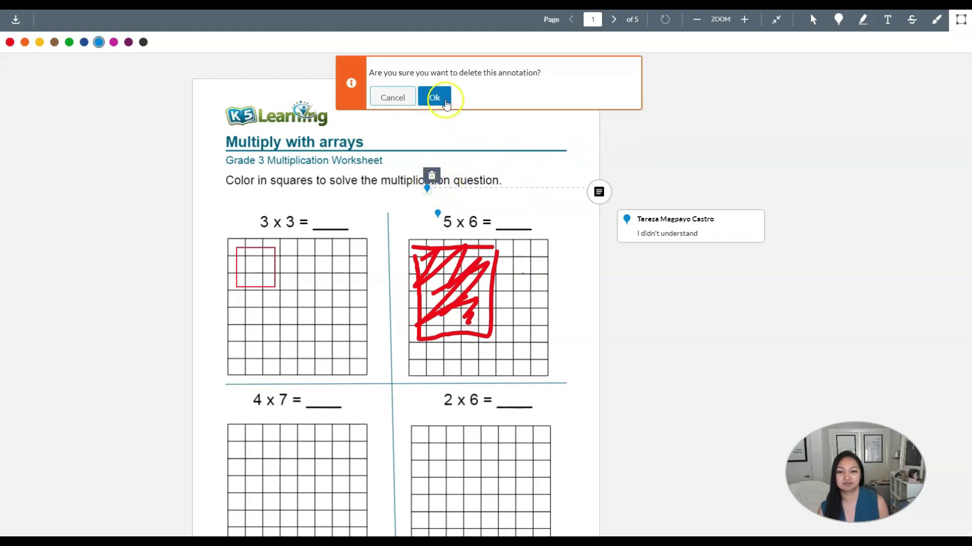
left_click(440, 96)
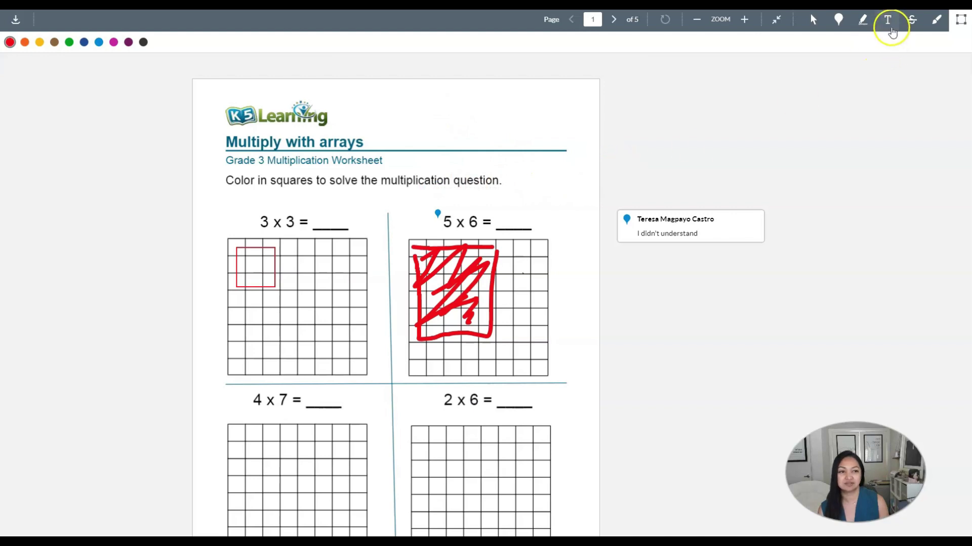
Add the blue typed answer 30 at 5 x 6 and a small red freehand mark at 3 x 3's blank
left_click(888, 22)
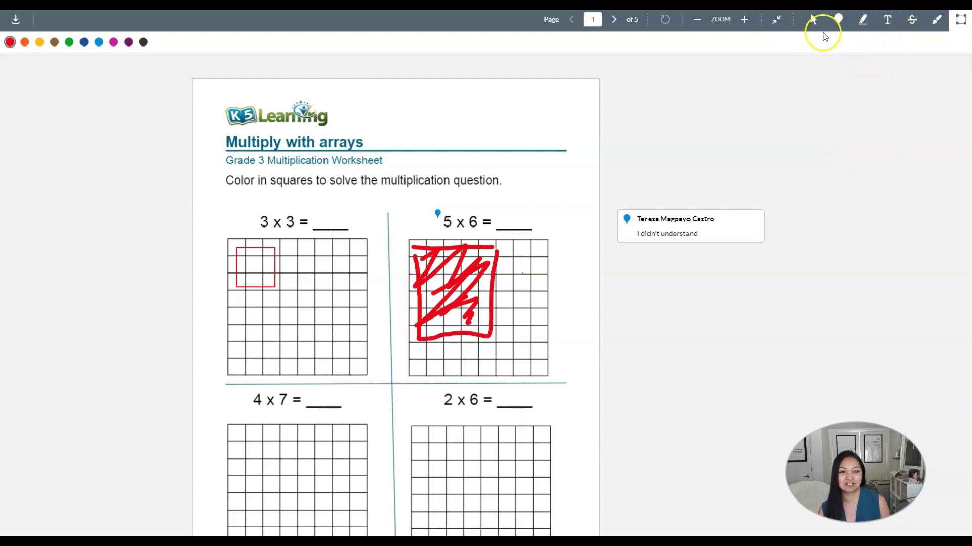
left_click(892, 25)
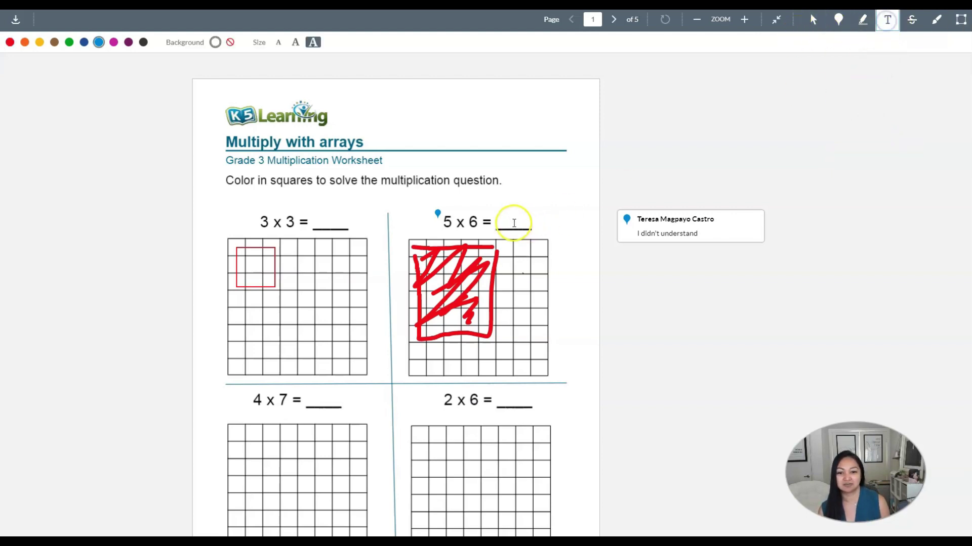
left_click(503, 218)
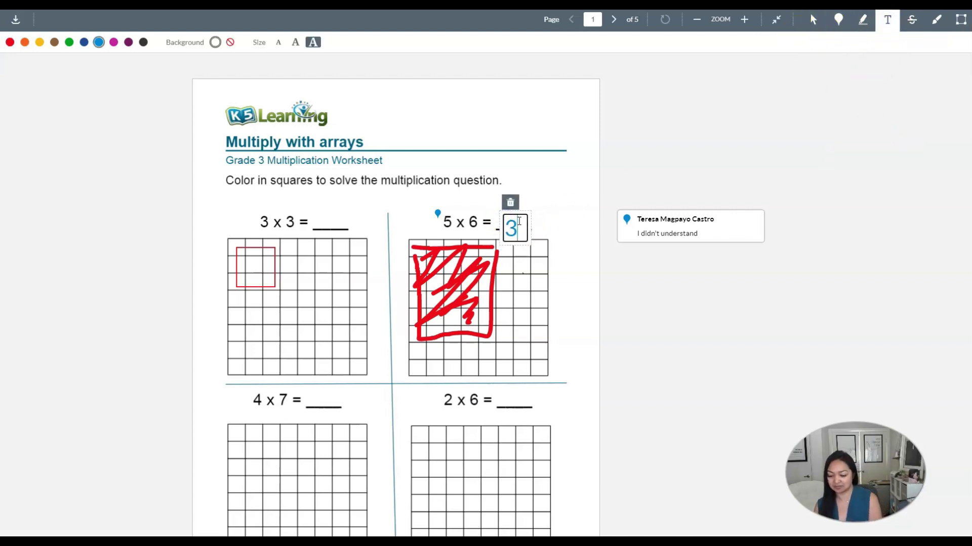
left_click(321, 218)
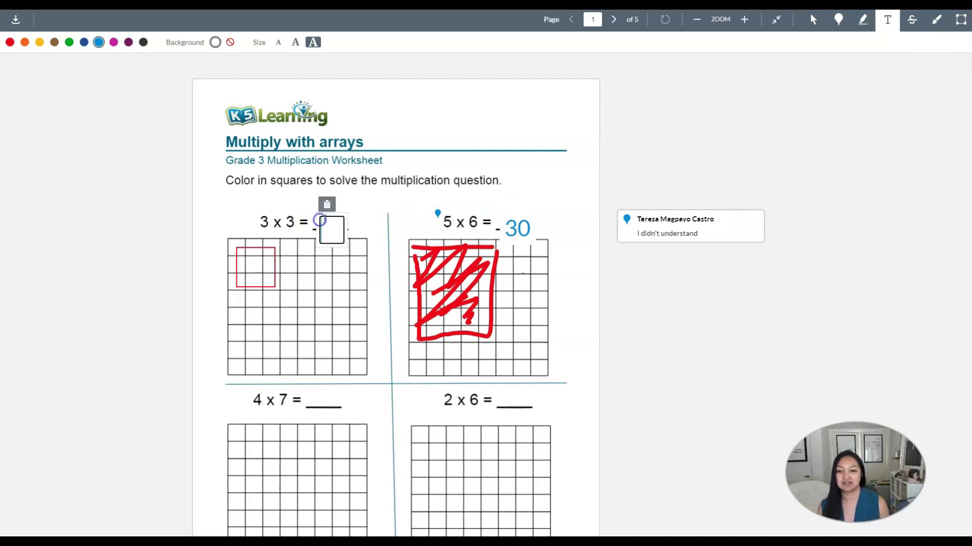
left_click(932, 25)
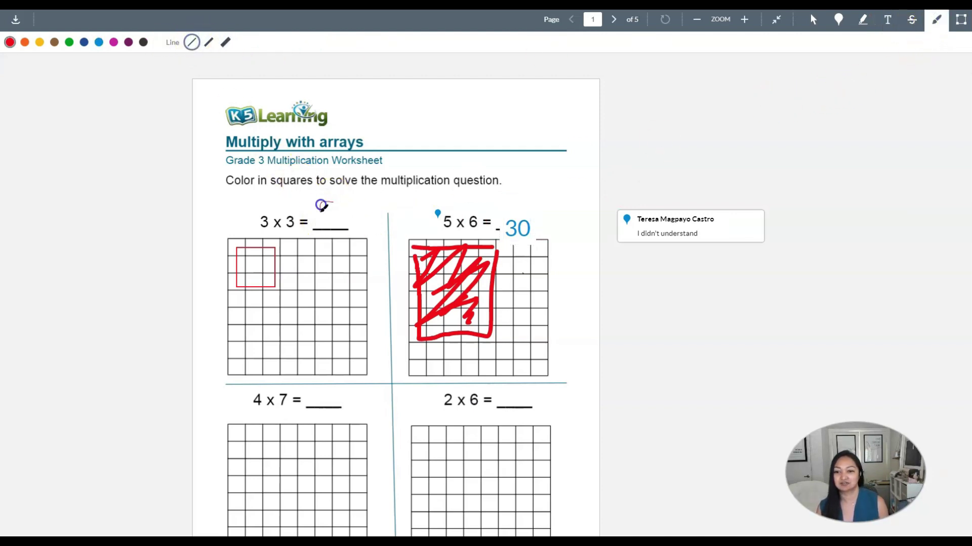
left_click_drag(342, 215, 343, 227)
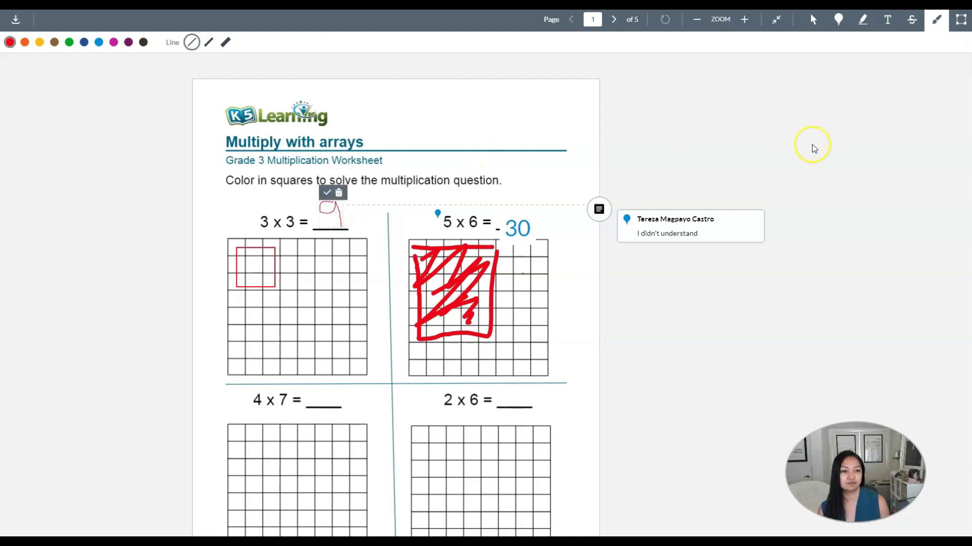
Leave the full-screen view and submit the annotated worksheet assignment
scroll(815, 150, "down", 20)
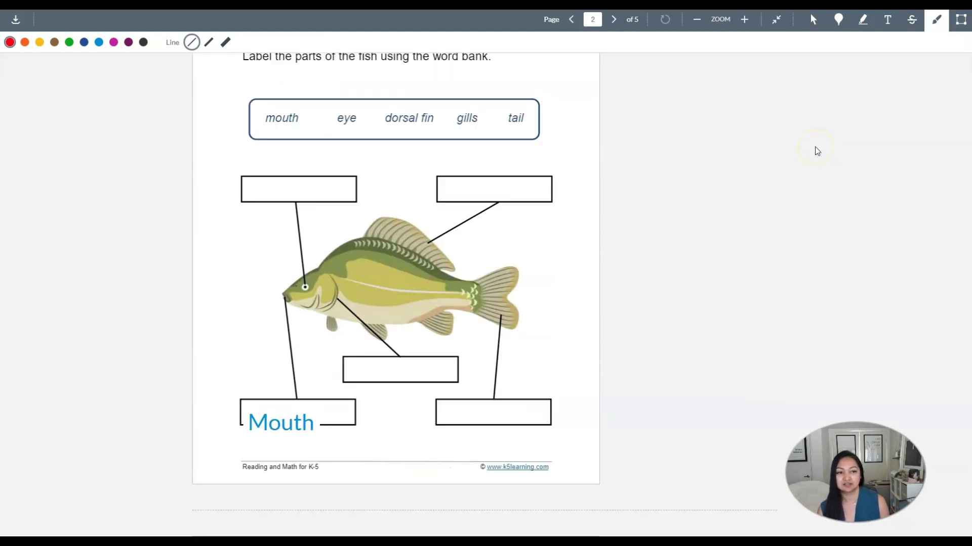
scroll(816, 149, "down", 9)
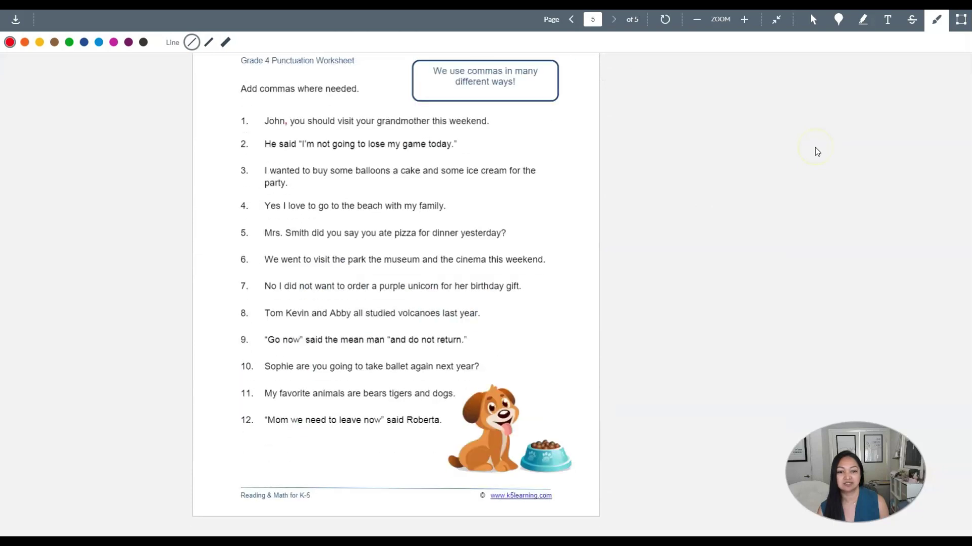
left_click(774, 22)
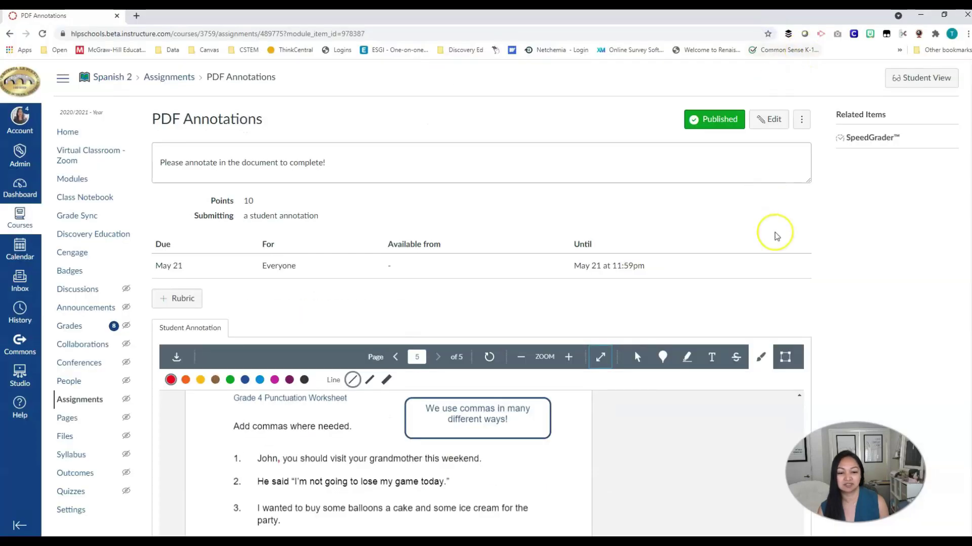
scroll(867, 293, "down", 4)
scroll(867, 296, "down", 2)
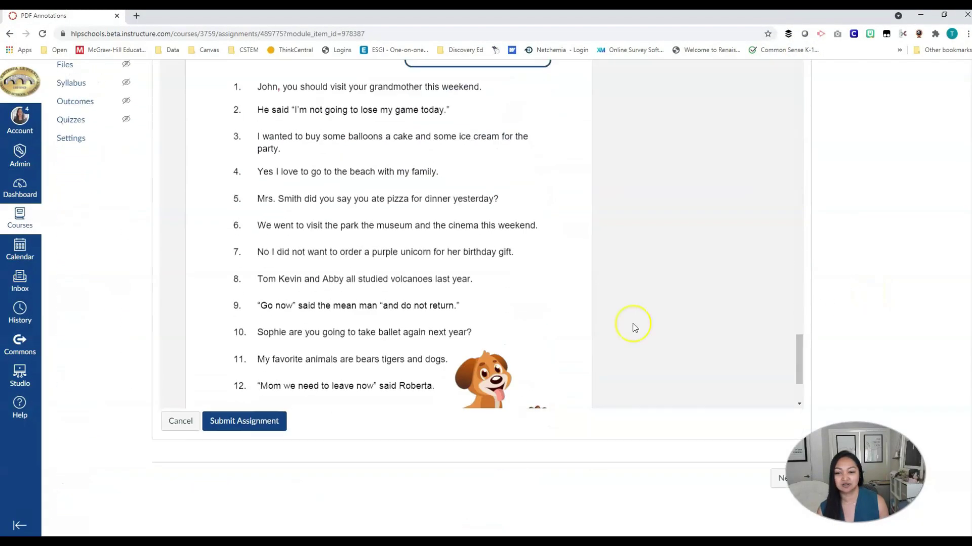
left_click(249, 422)
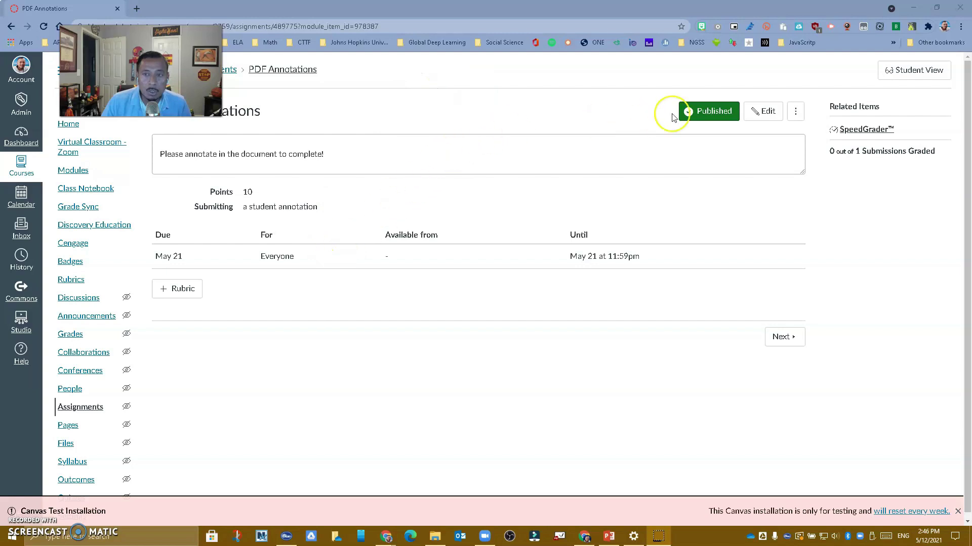
Open the student's annotated worksheet in SpeedGrader from the assignment page's Related Items
left_click(861, 130)
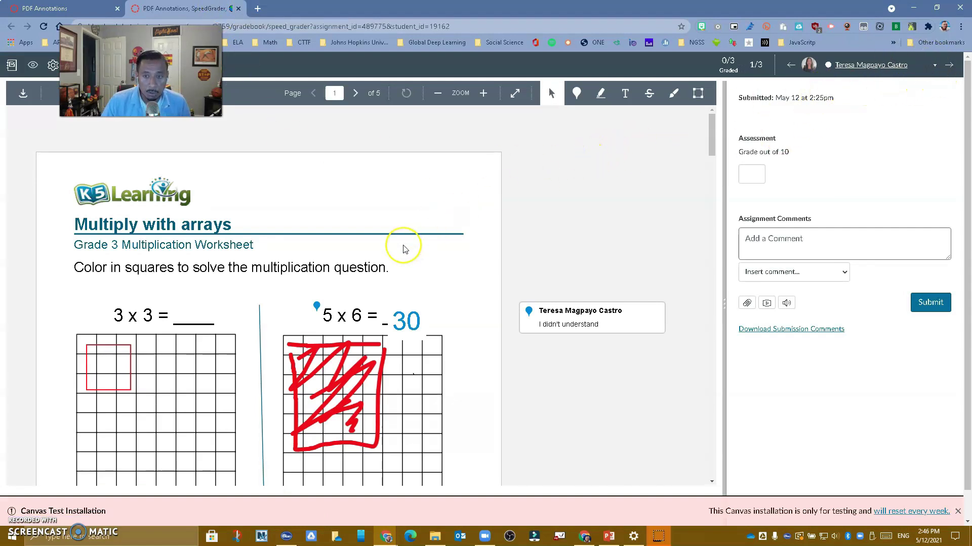
Type 'Good job' in a text box inside the red square on the 3 x 3 grid
scroll(404, 249, "down", 1)
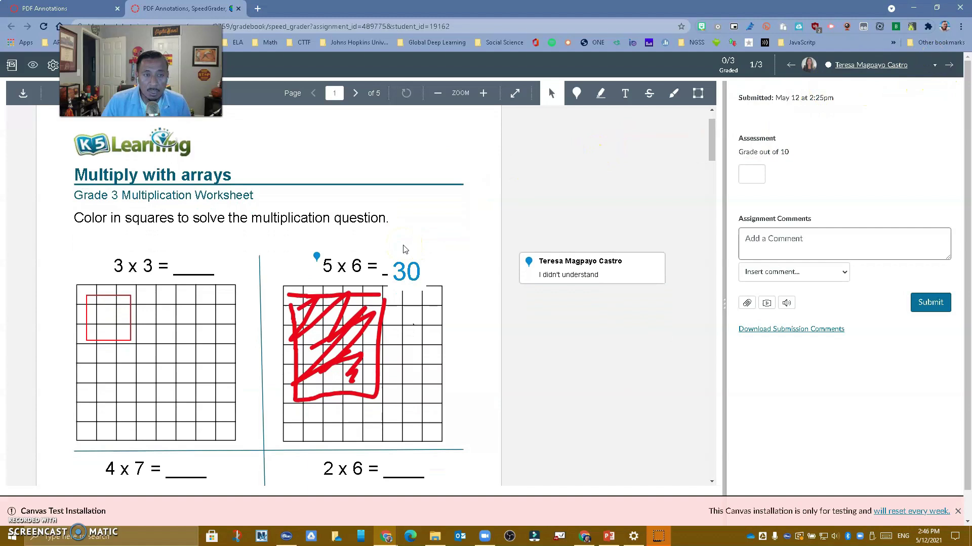
left_click(626, 96)
left_click(113, 317)
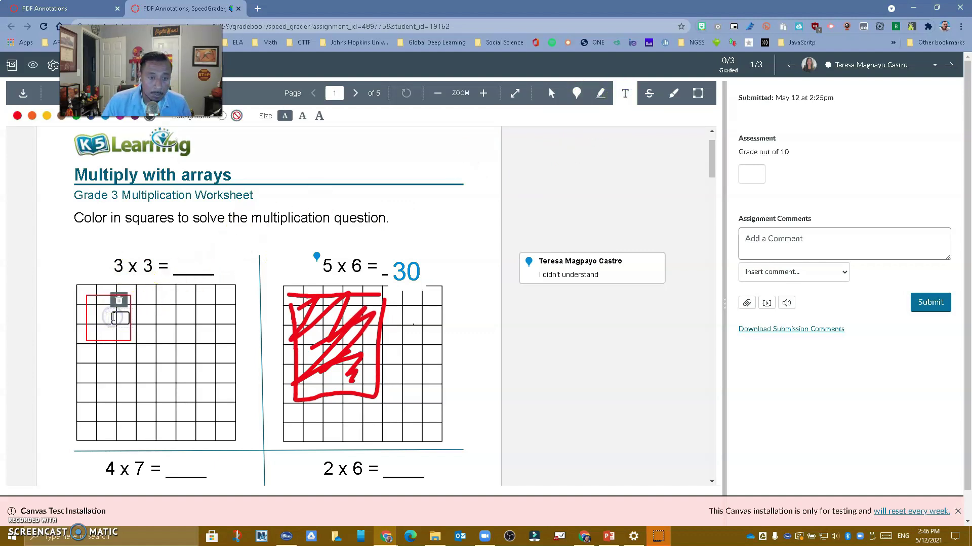
type("Good job")
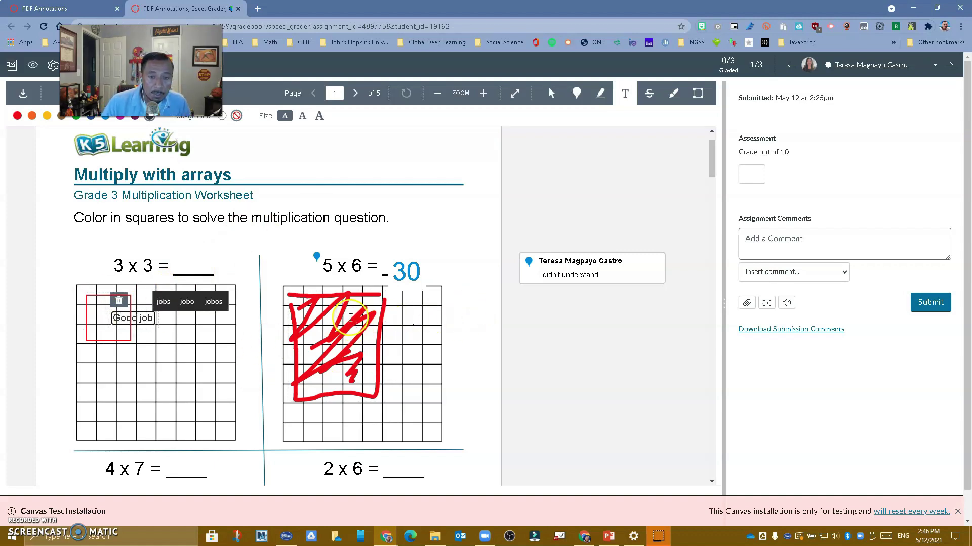
Start a reply to the student's 'I didn't understand' comment
left_click(557, 277)
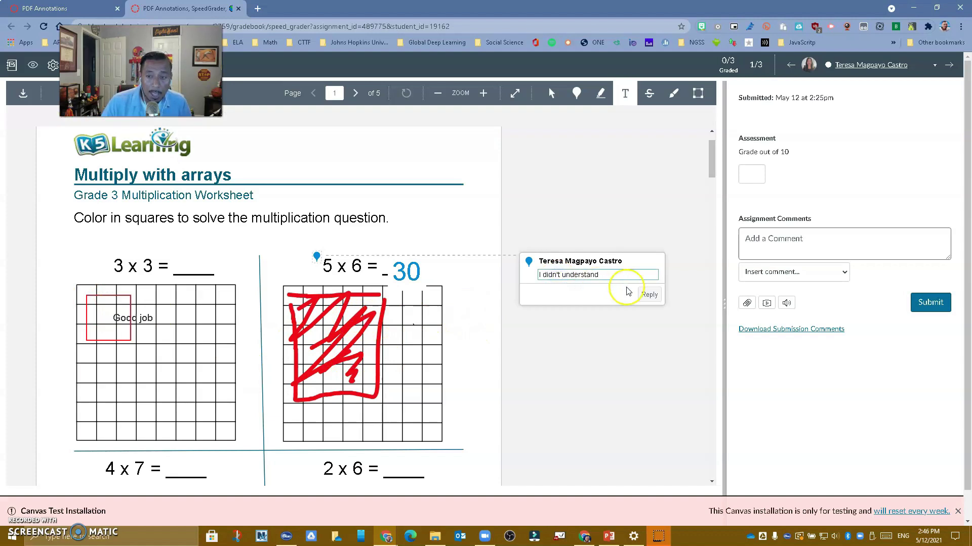
left_click(648, 295)
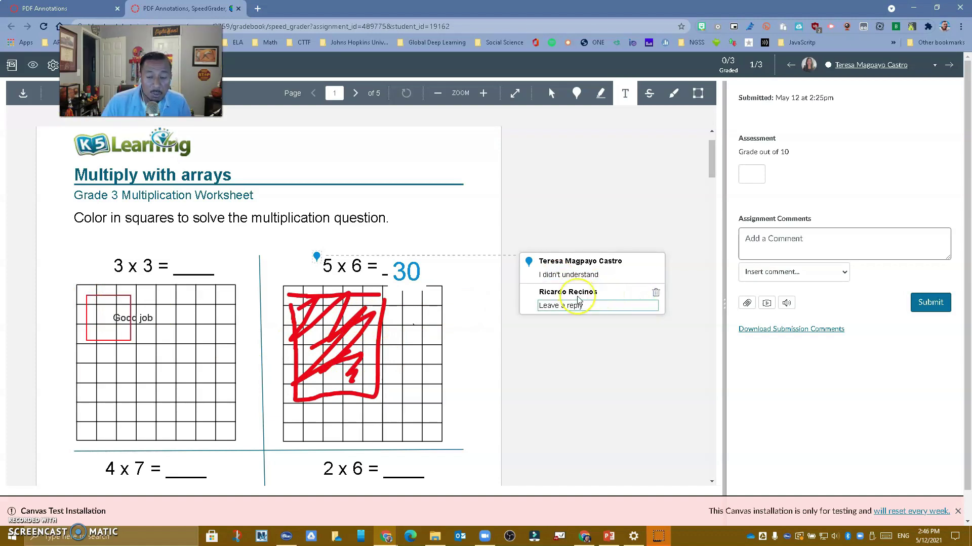
scroll(592, 338, "down", 4)
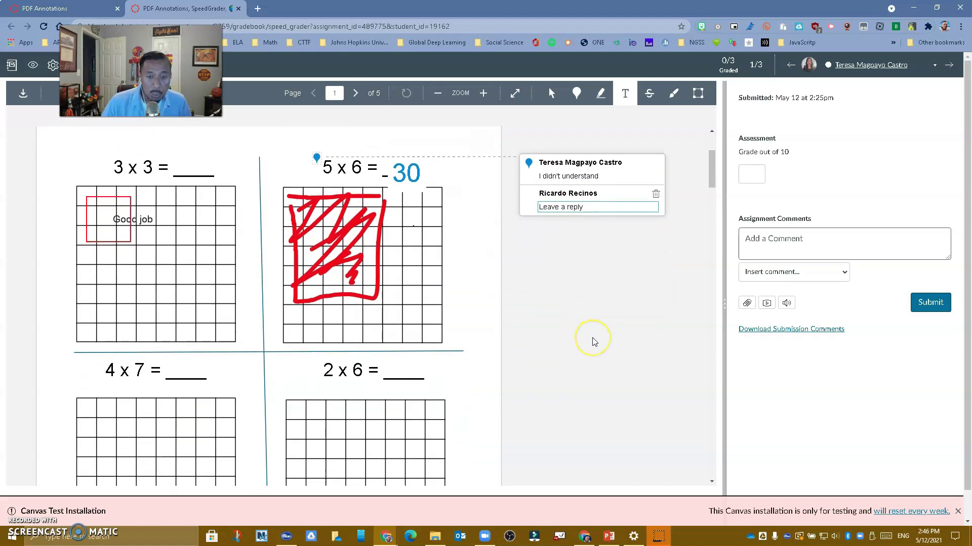
scroll(595, 343, "down", 10)
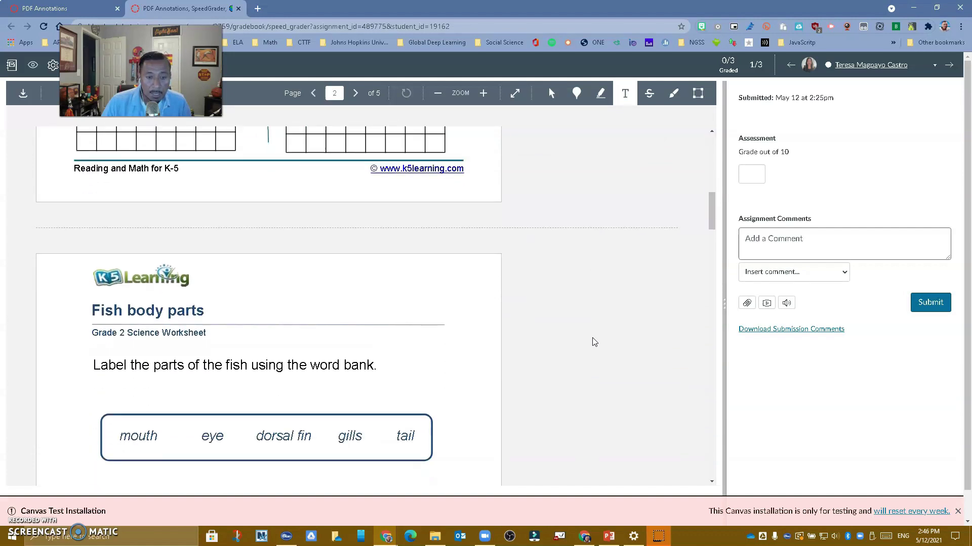
scroll(594, 343, "down", 6)
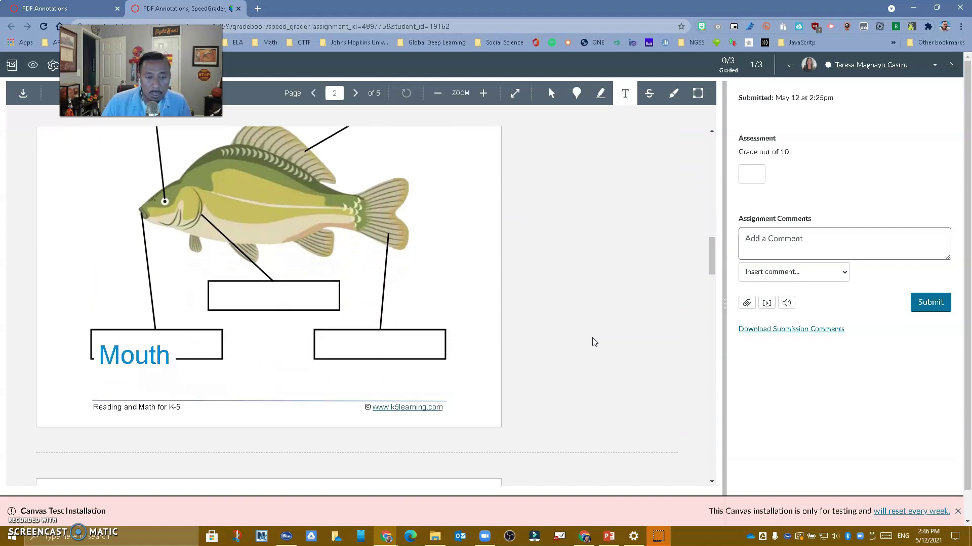
Circle the Mouth label on the page 2 fish diagram with a freehand stroke
left_click(571, 167)
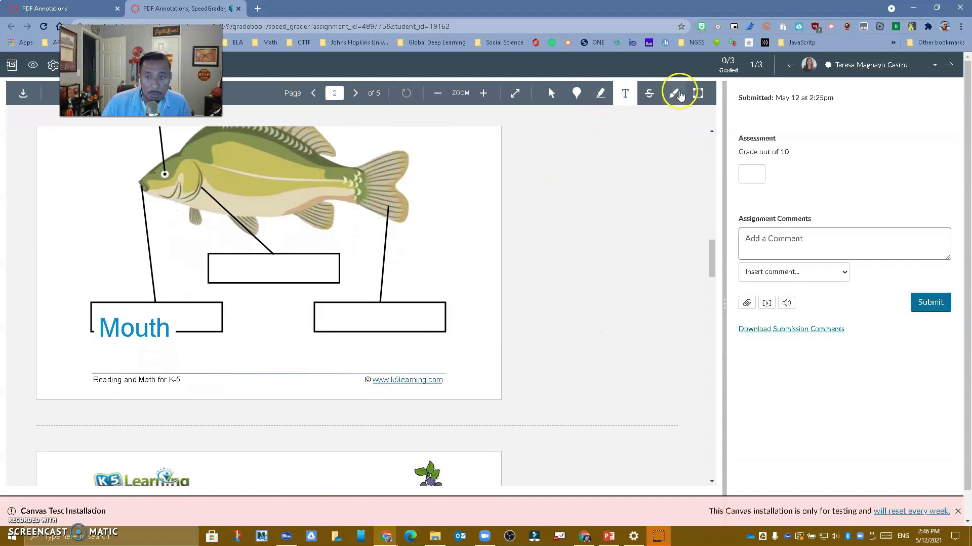
left_click(678, 94)
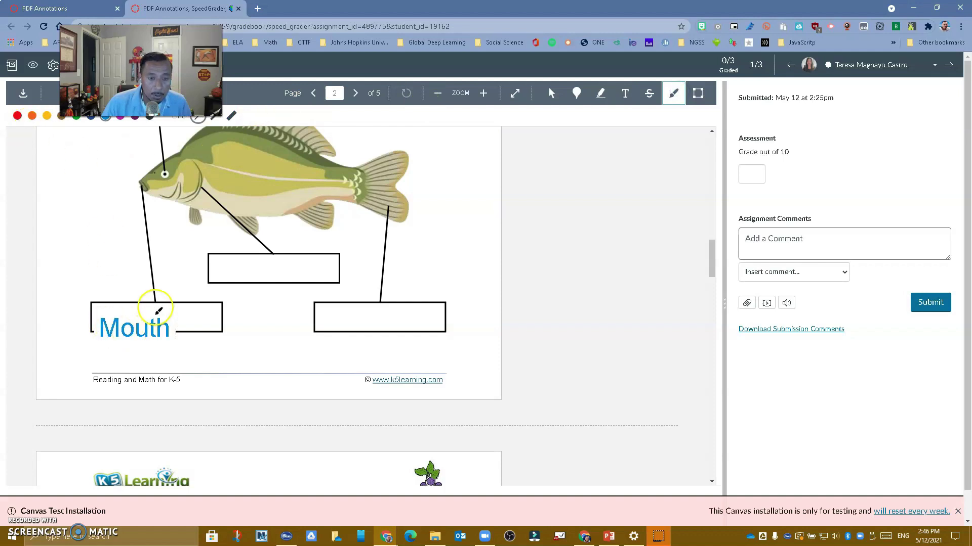
mouse_move(162, 310)
left_mouse_down()
mouse_move(69, 334)
mouse_move(142, 309)
left_mouse_up()
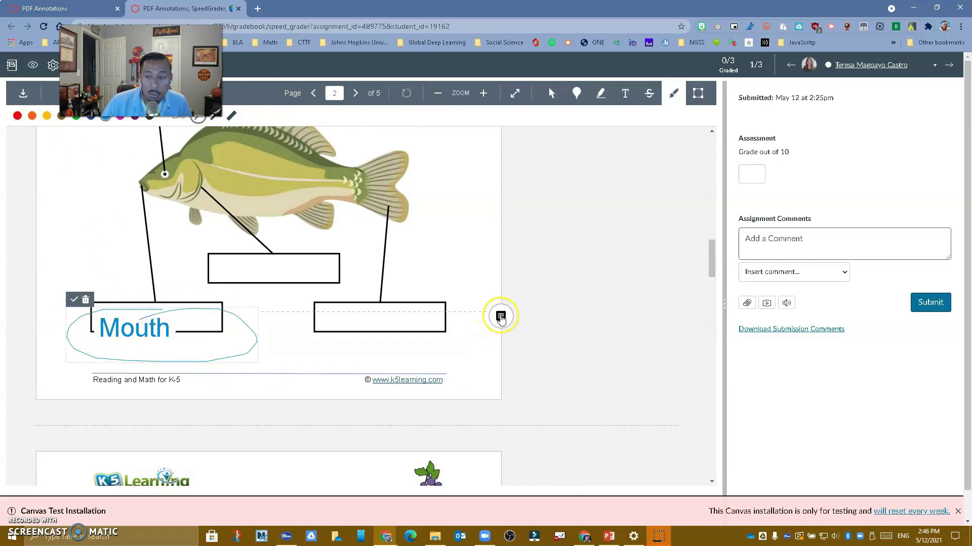
scroll(454, 400, "down", 7)
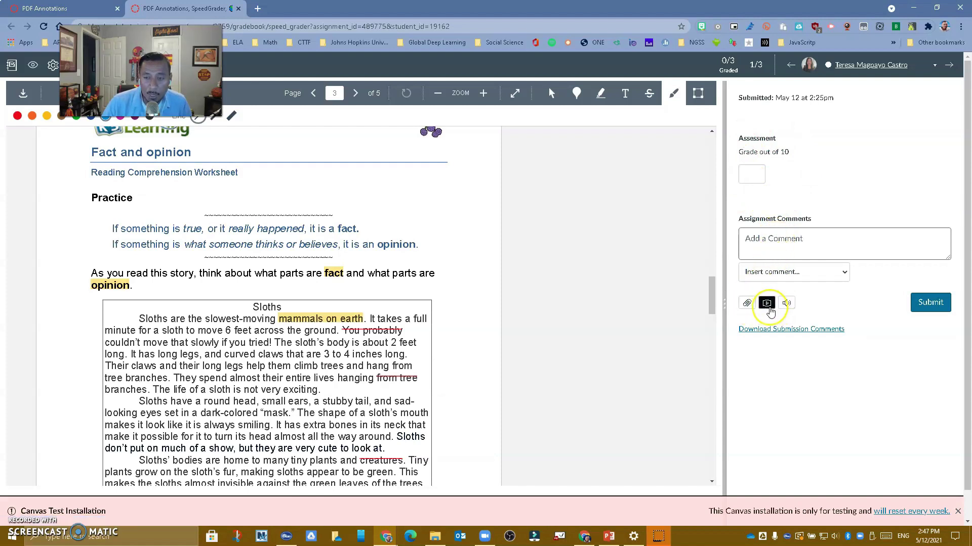
scroll(638, 299, "up", 15)
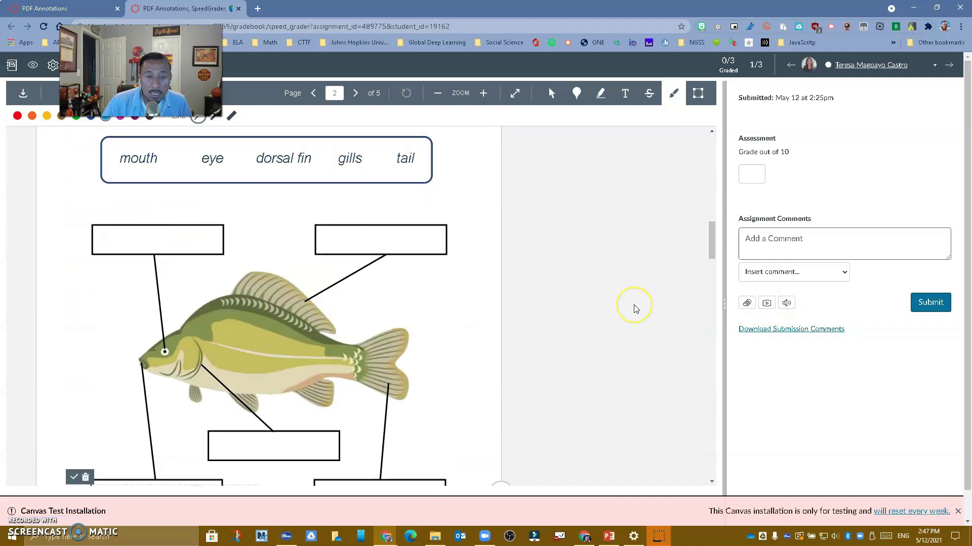
scroll(636, 309, "up", 3)
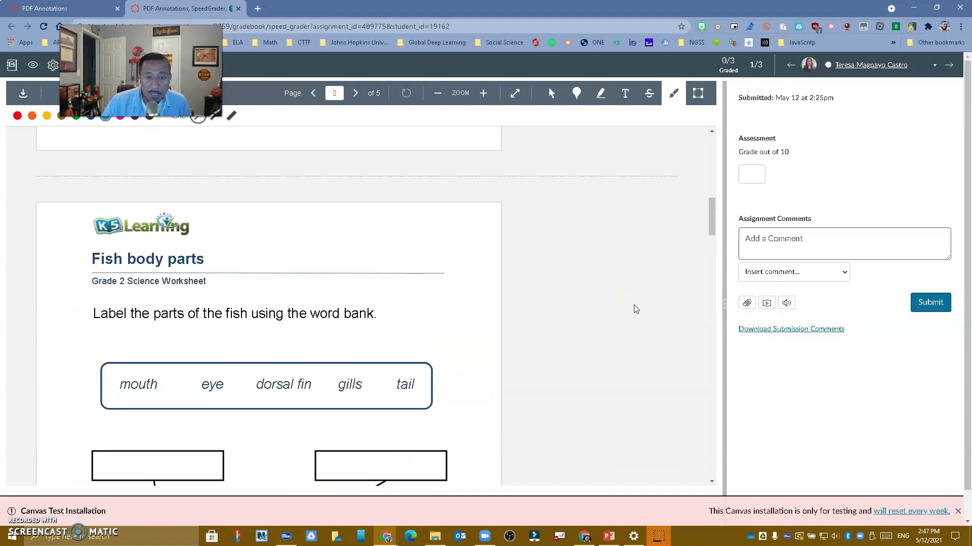